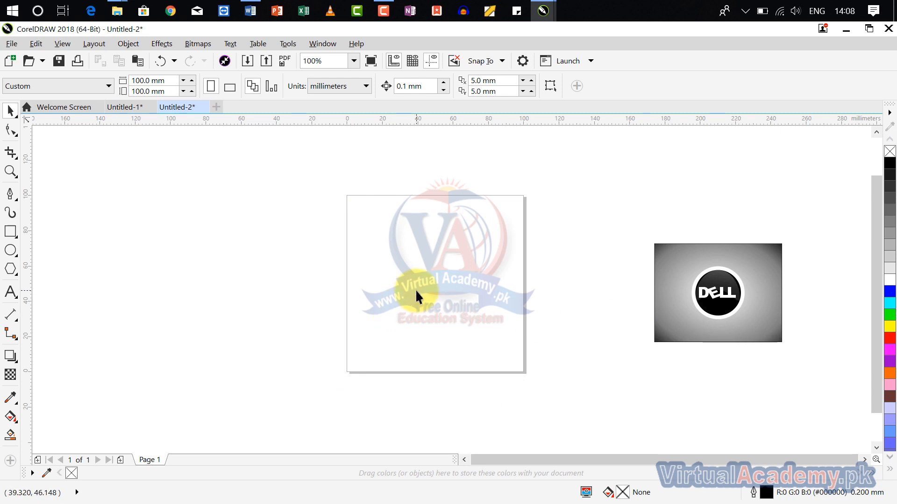
Draw a rectangle about 100 × 100 mm that covers the whole page
left_click(18, 234)
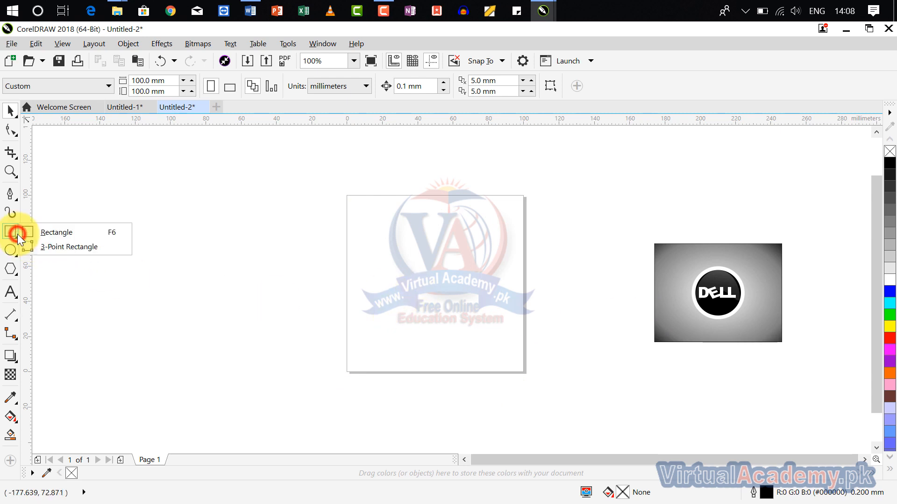
left_click(43, 235)
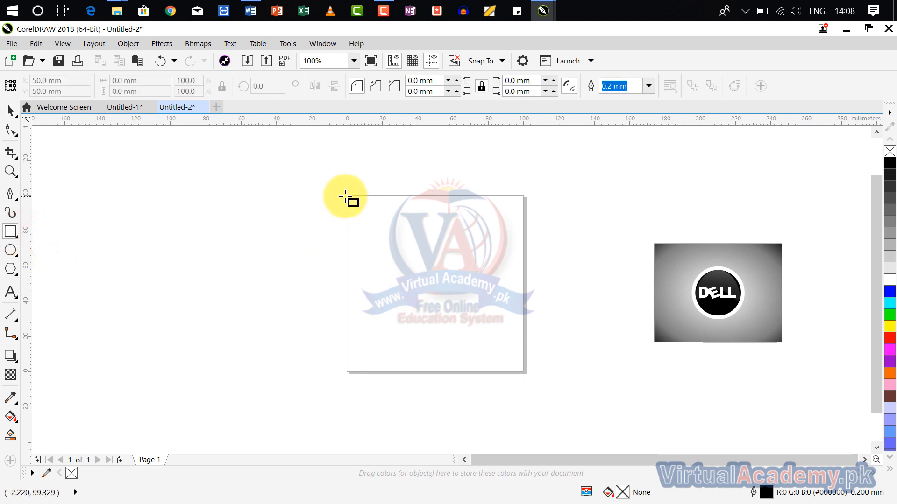
left_click_drag(347, 196, 523, 372)
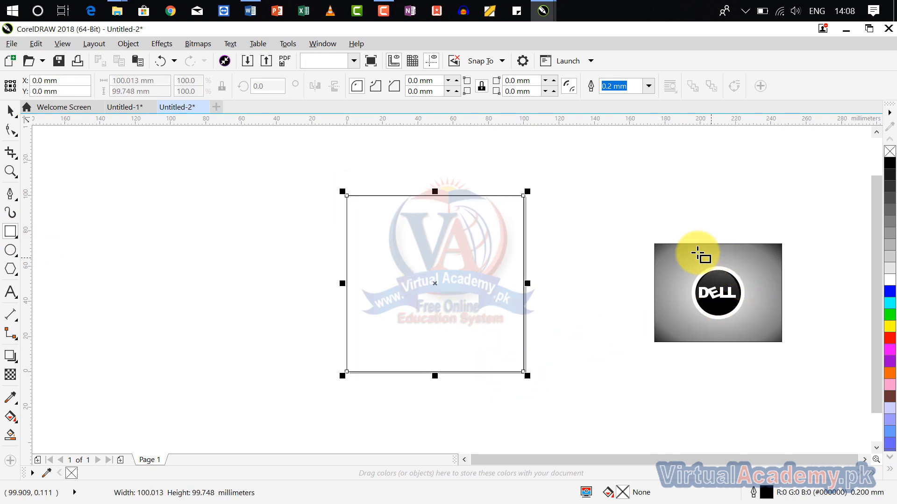
scroll(681, 274, "up", 2)
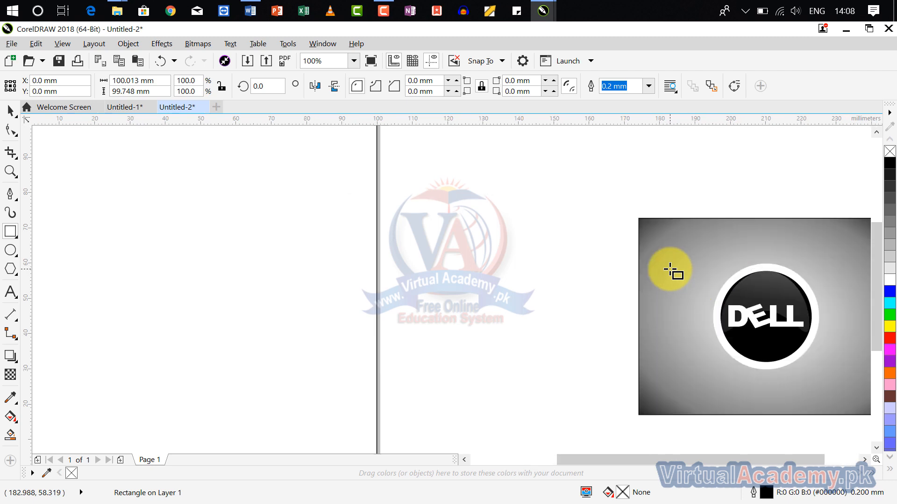
scroll(646, 296, "down", 2)
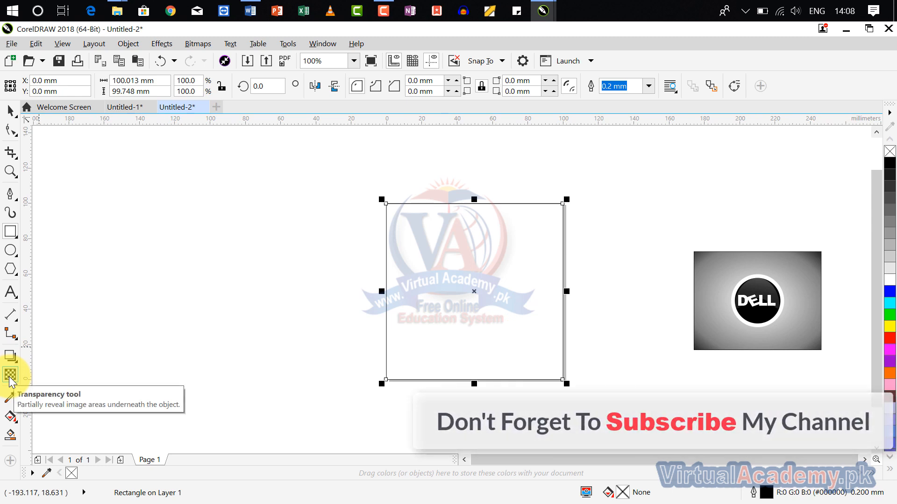
Apply an elliptical fountain fill to the rectangle with Interactive Fill, white at the centre and black at the edges
left_click(10, 398)
left_click(48, 399)
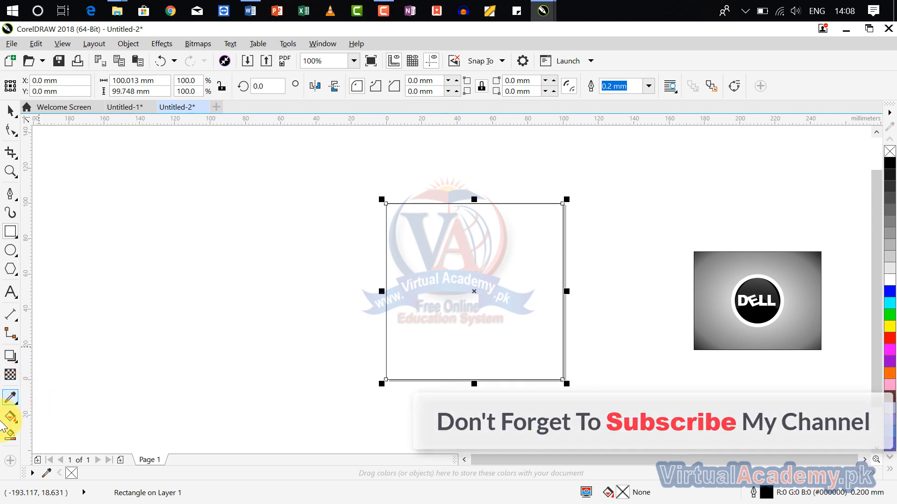
left_click(11, 416)
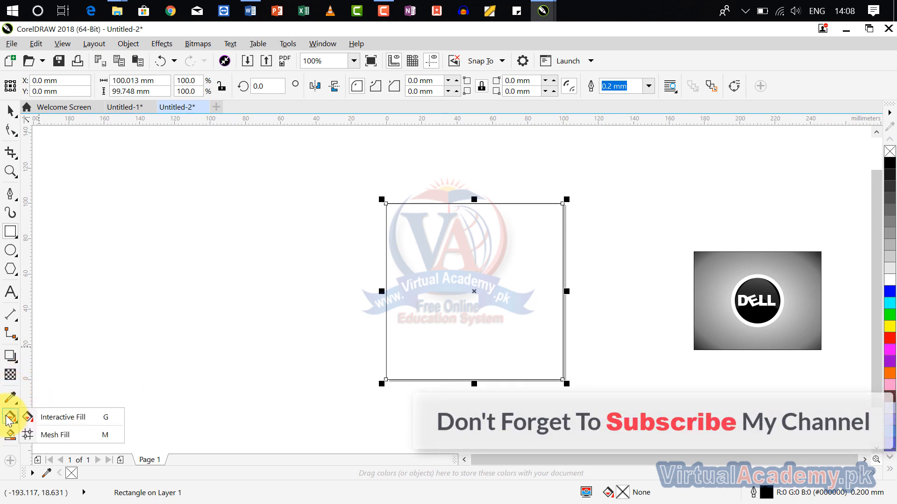
left_click(55, 418)
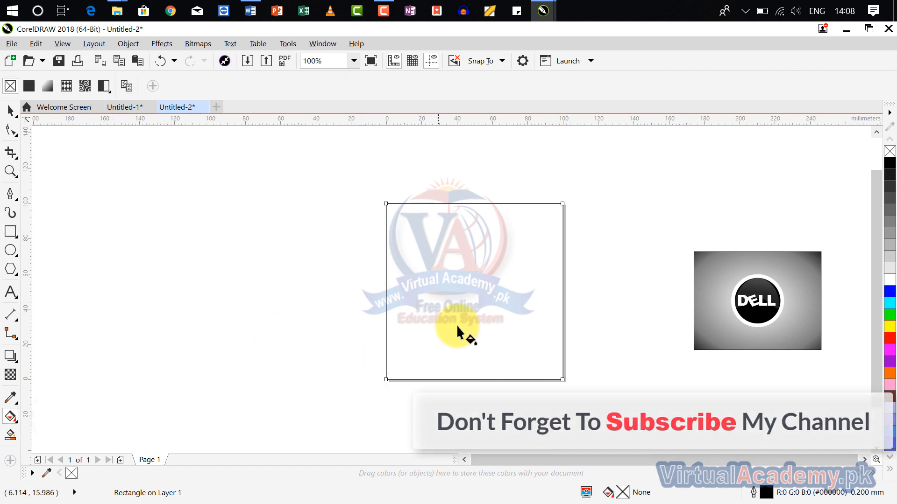
left_click(48, 88)
scroll(469, 287, "up", 2)
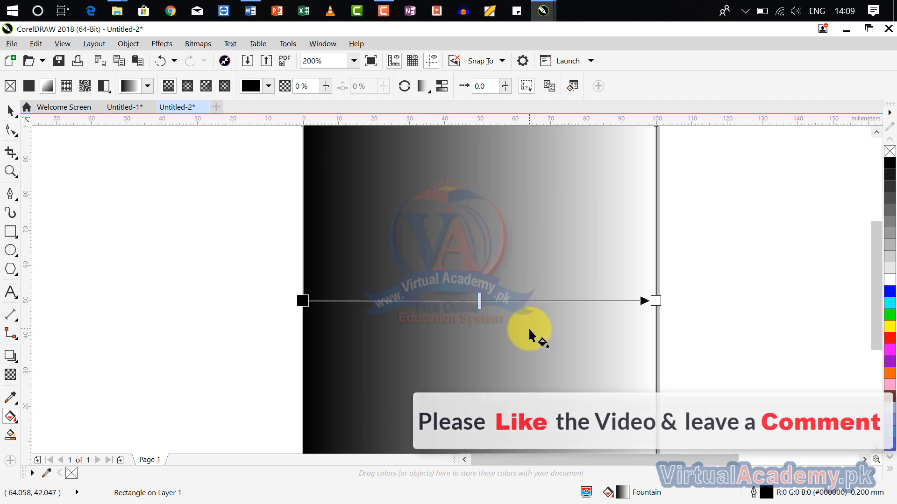
scroll(499, 273, "down", 2)
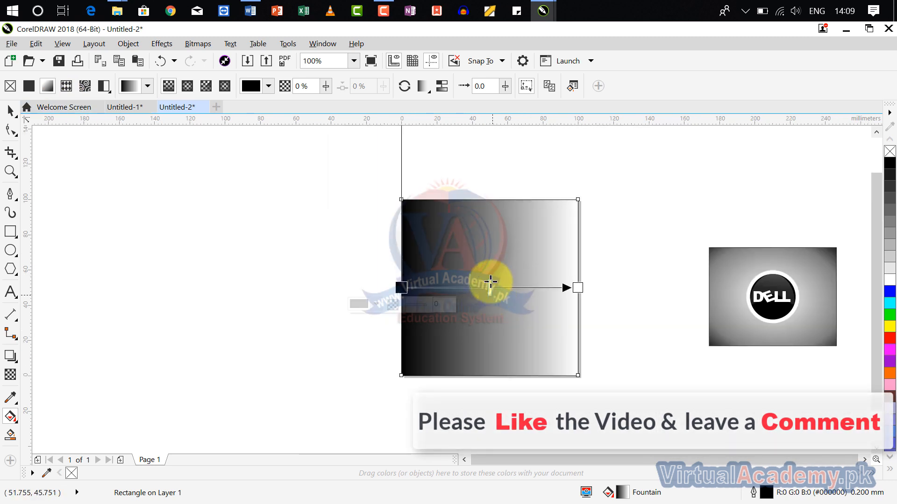
left_click(187, 88)
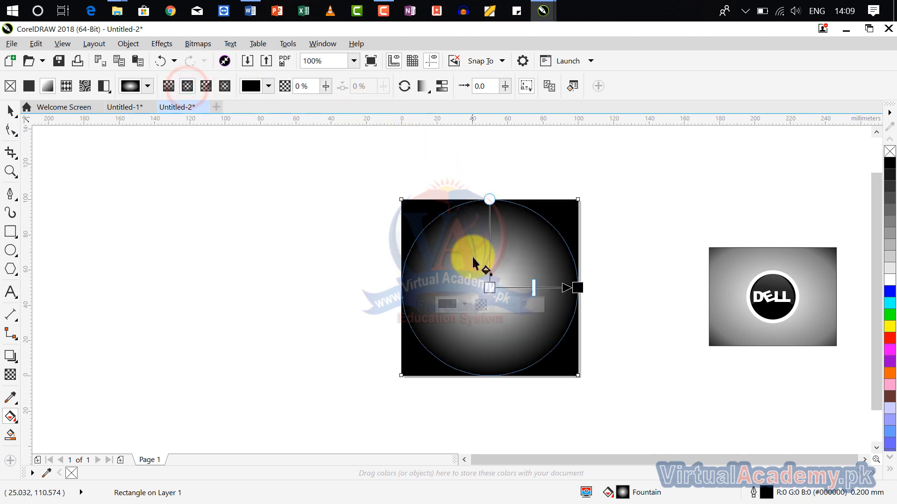
Enlarge the elliptical gradient by moving its black end node beyond the rectangle's side edge, and deselect the rectangle
left_click(576, 287)
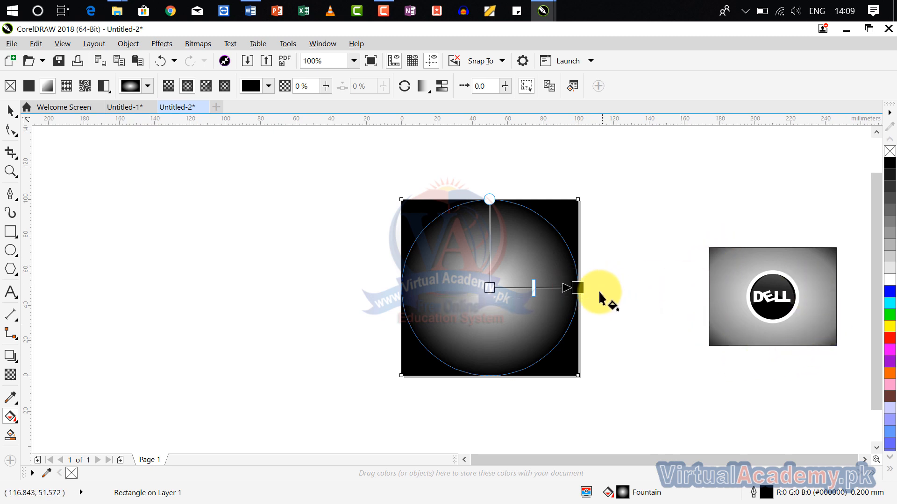
left_click_drag(580, 290, 619, 298)
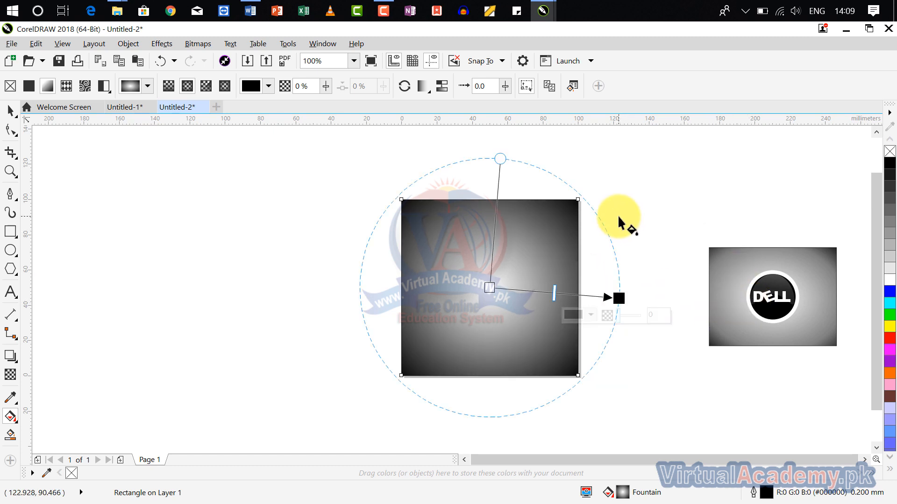
left_click(632, 208)
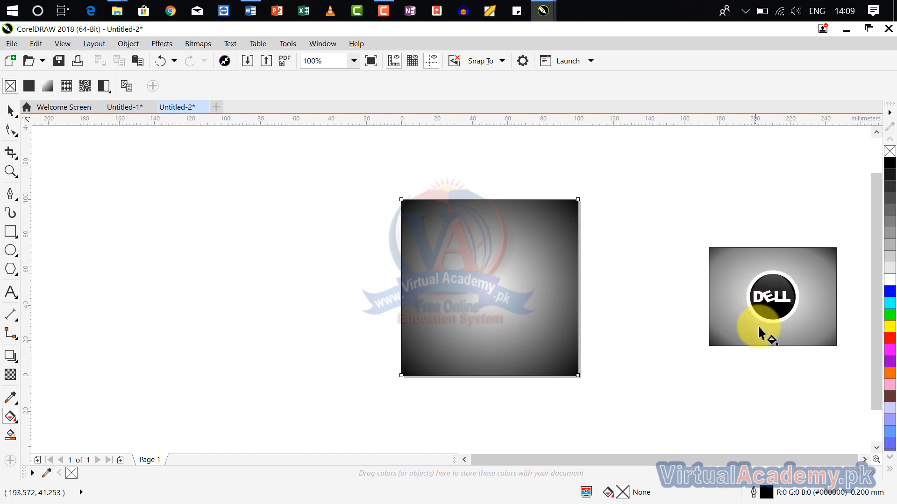
Draw an ellipse about 57 × 56 mm over the bright centre of the gradient rectangle
scroll(486, 281, "up", 1)
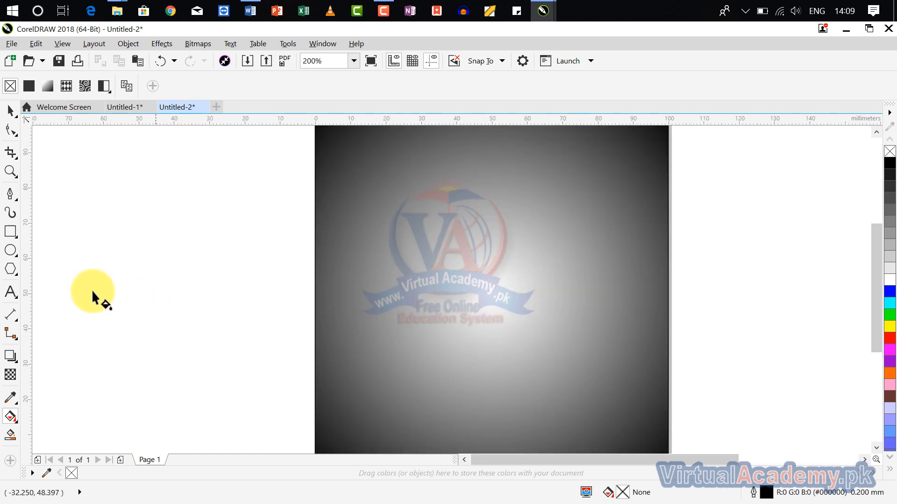
left_click(11, 250)
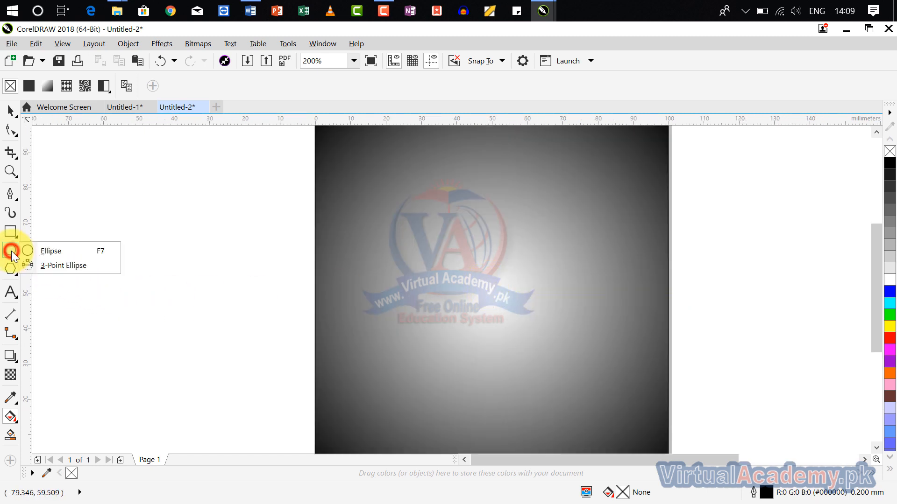
left_click(47, 254)
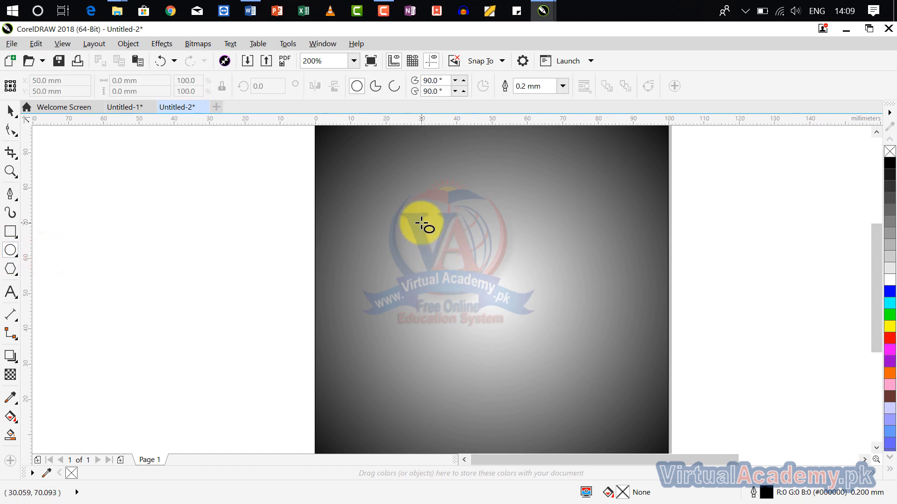
mouse_move(416, 214)
left_mouse_down()
mouse_move(582, 390)
mouse_move(617, 412)
left_mouse_up()
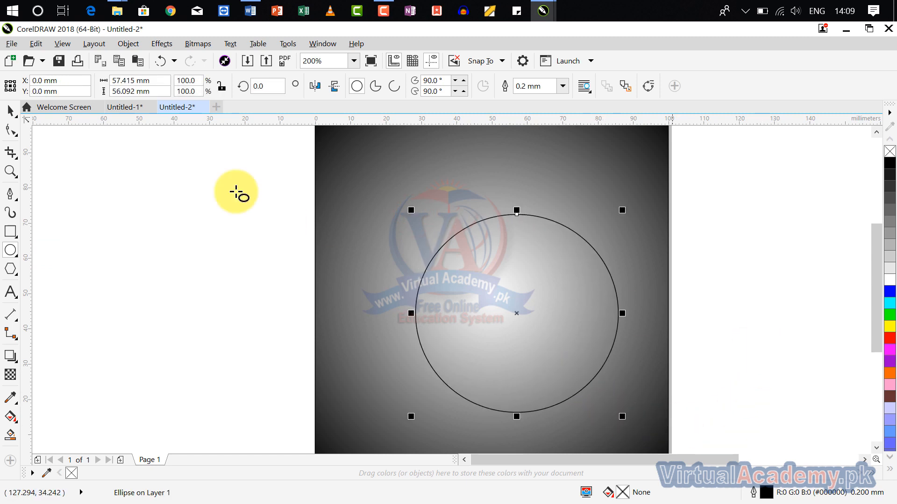
Resize the ellipse to a 50 × 50 mm circle and centre it on the page
left_click(155, 82)
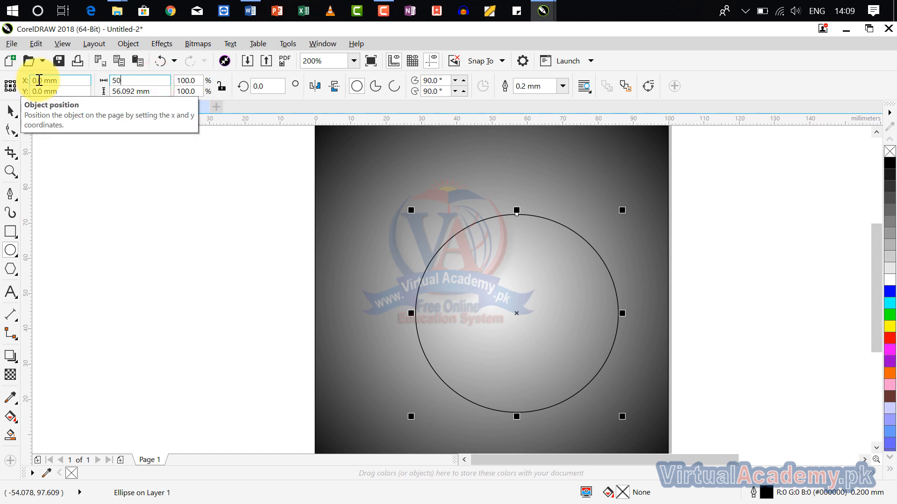
key("Tab")
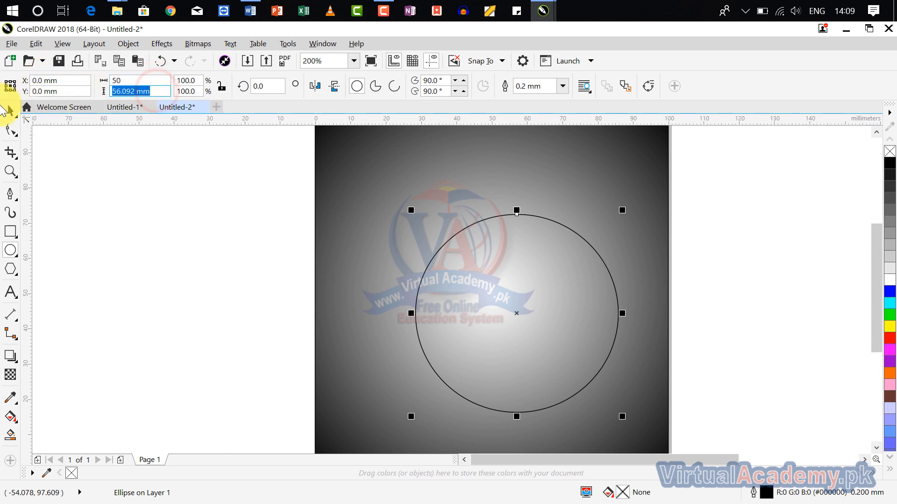
key("Return")
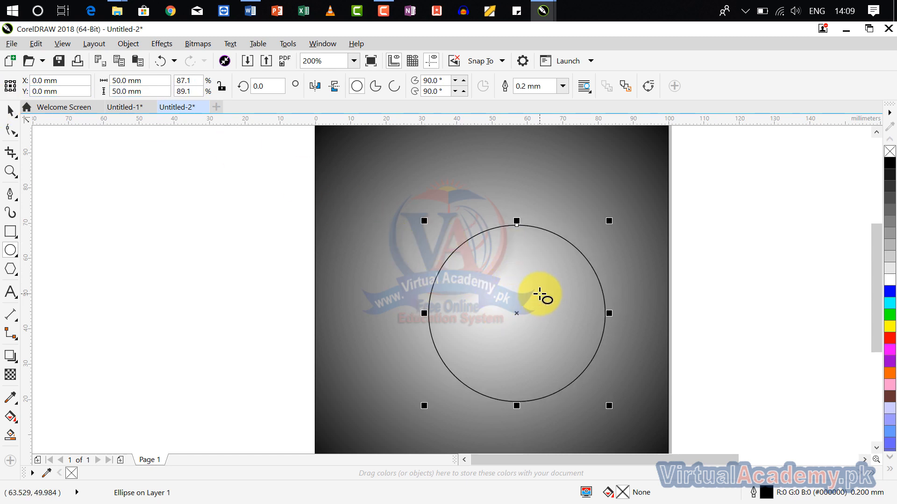
key("p")
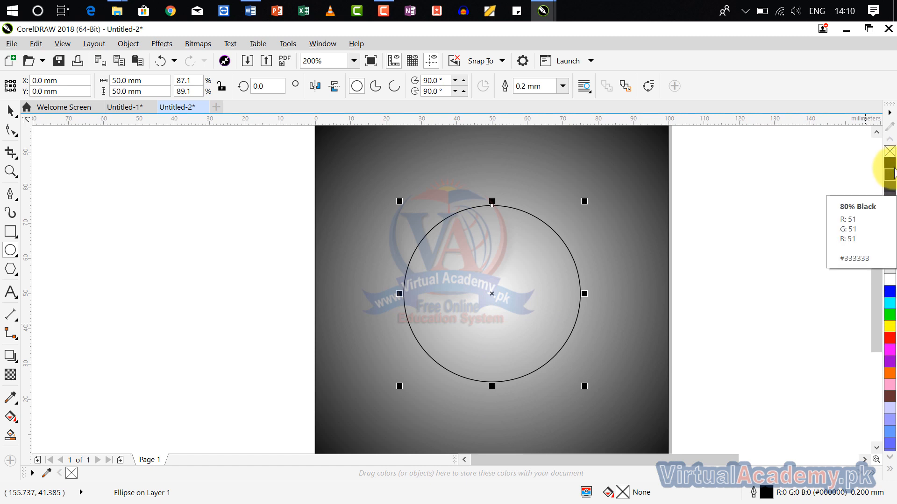
Fill the centred circle with black and compare it with the Dell reference logo beside the page
left_click(890, 163)
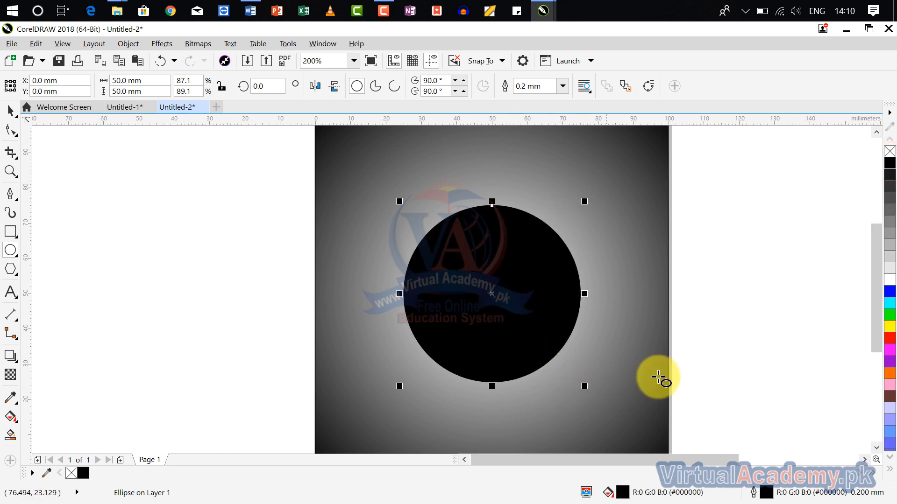
scroll(754, 374, "down", 2)
left_click_drag(757, 373, 584, 374)
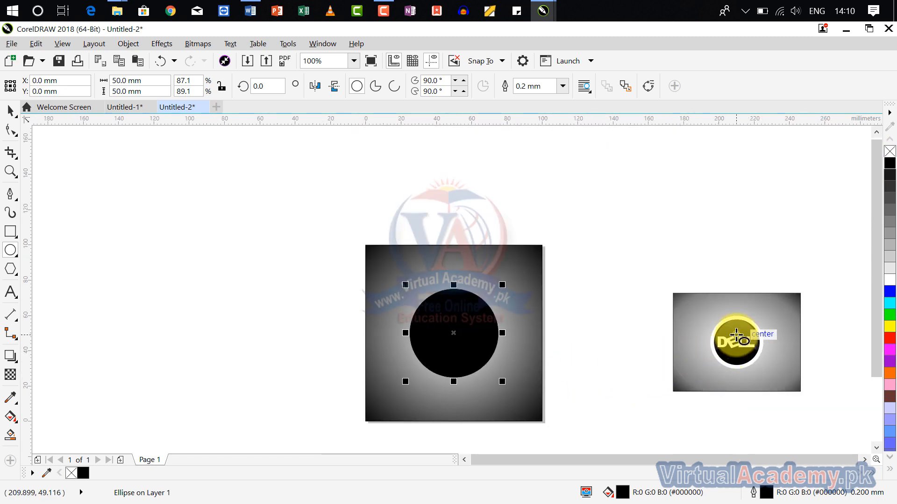
scroll(729, 331, "up", 4)
scroll(524, 341, "down", 3)
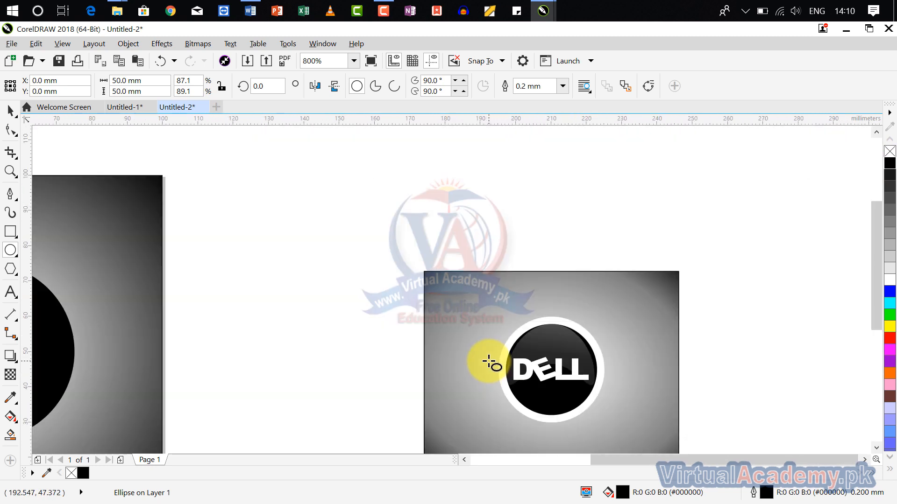
left_click_drag(490, 360, 704, 320)
left_click_drag(226, 321, 507, 323)
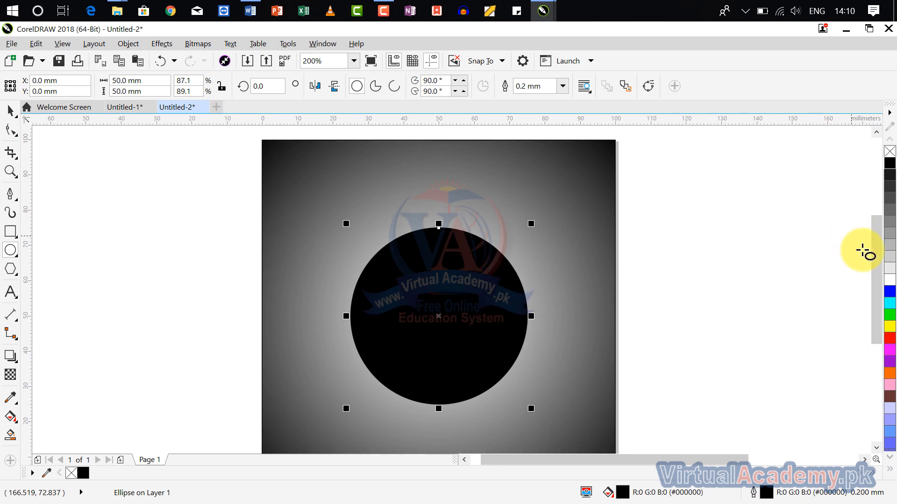
Fill the circle with white and make a smaller concentric copy about 43 mm in diameter
left_click(890, 279)
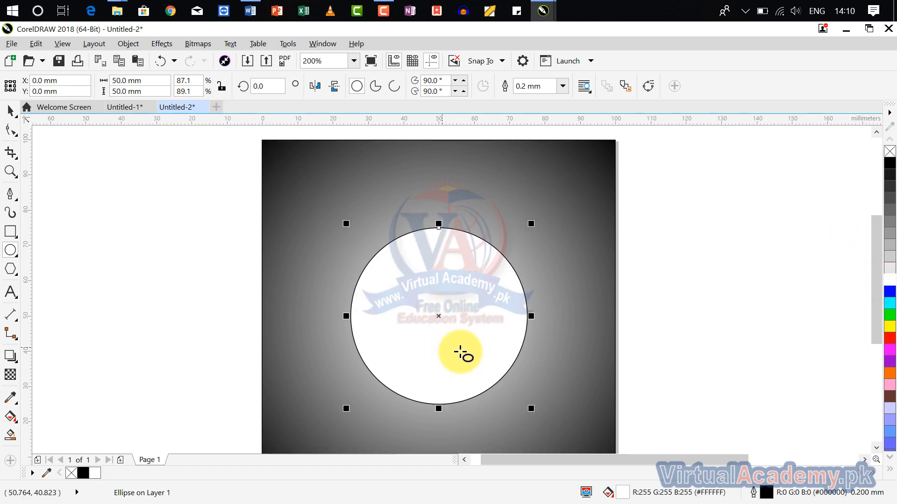
left_click_drag(480, 395, 512, 361)
scroll(510, 360, "up", 2)
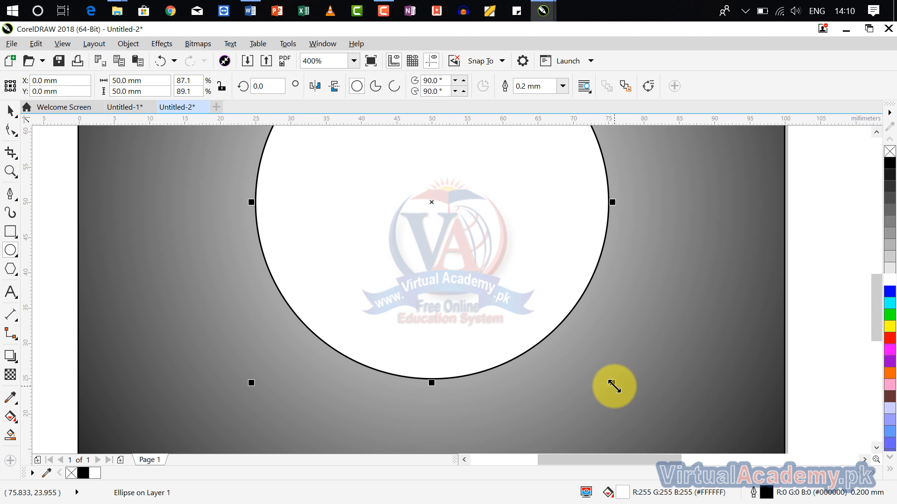
left_click_drag(614, 387, 603, 362)
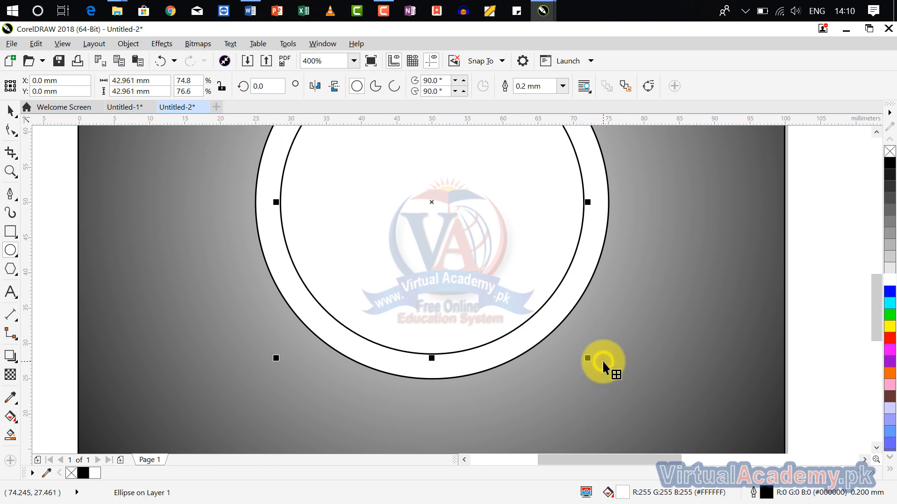
scroll(536, 323, "down", 2)
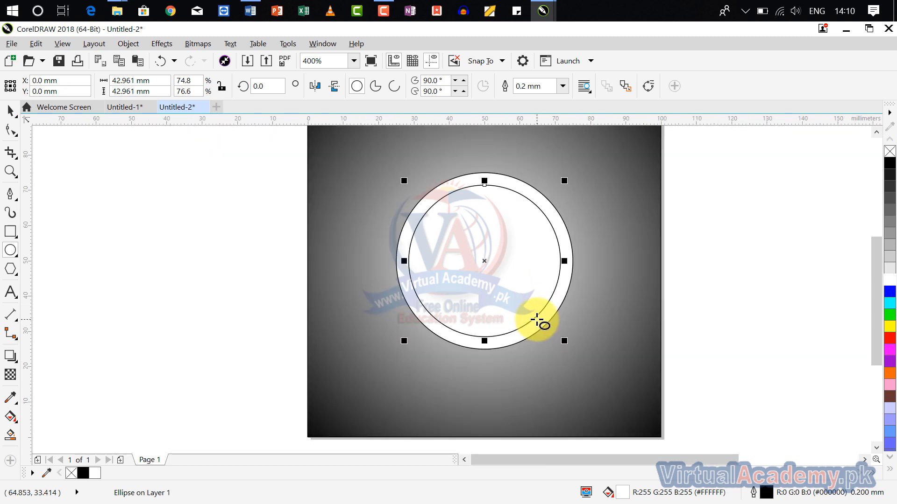
Fill the inner circle with black and deselect it, leaving the white ring around it
scroll(535, 339, "up", 2)
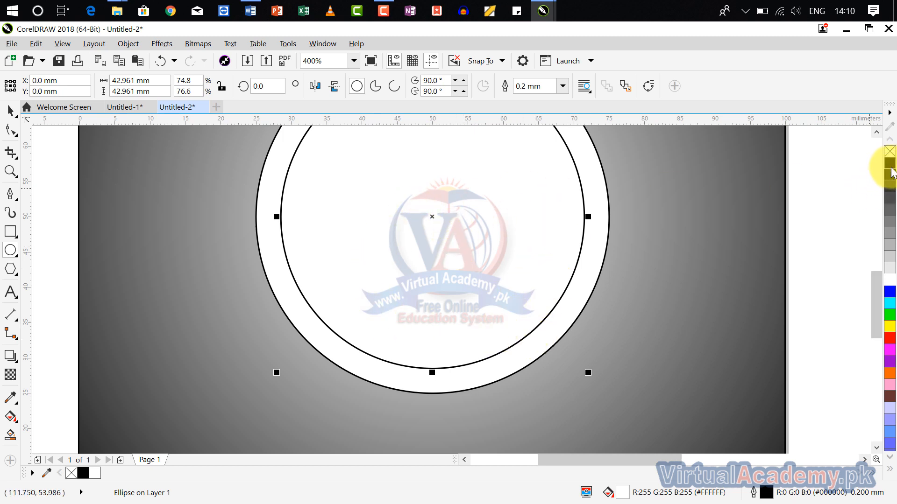
left_click(890, 169)
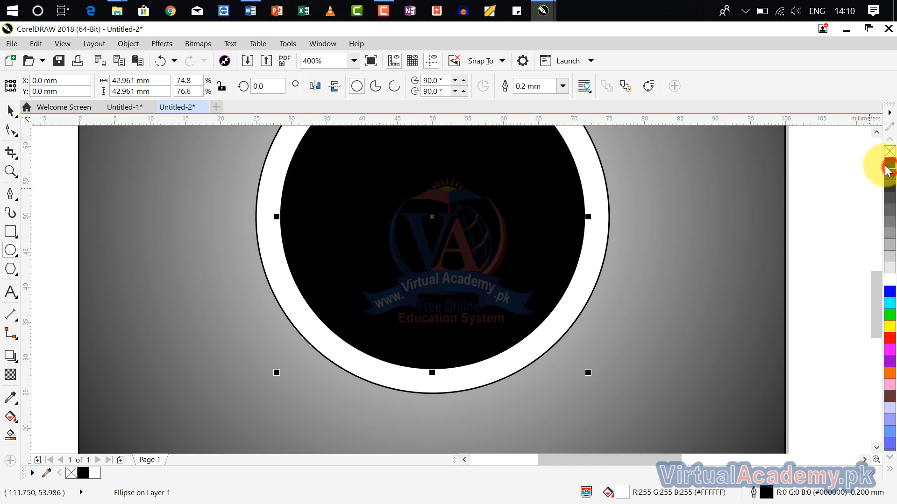
scroll(730, 286, "down", 1)
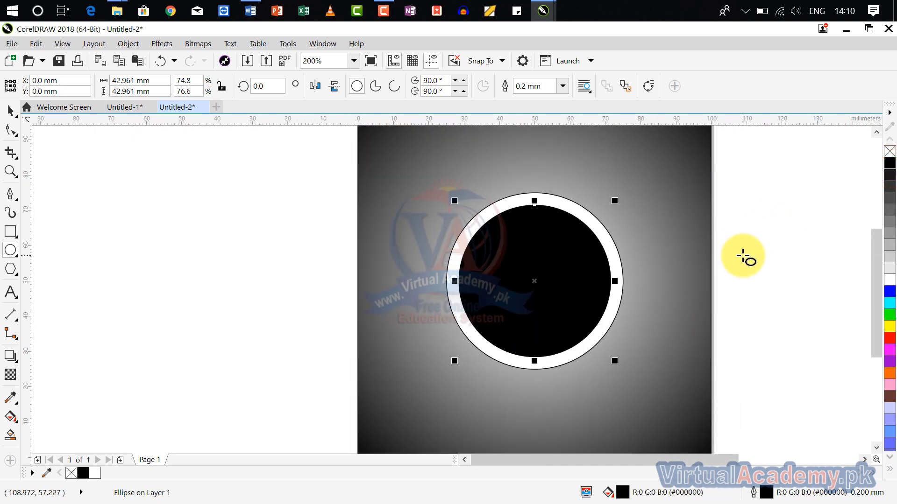
left_click(760, 226)
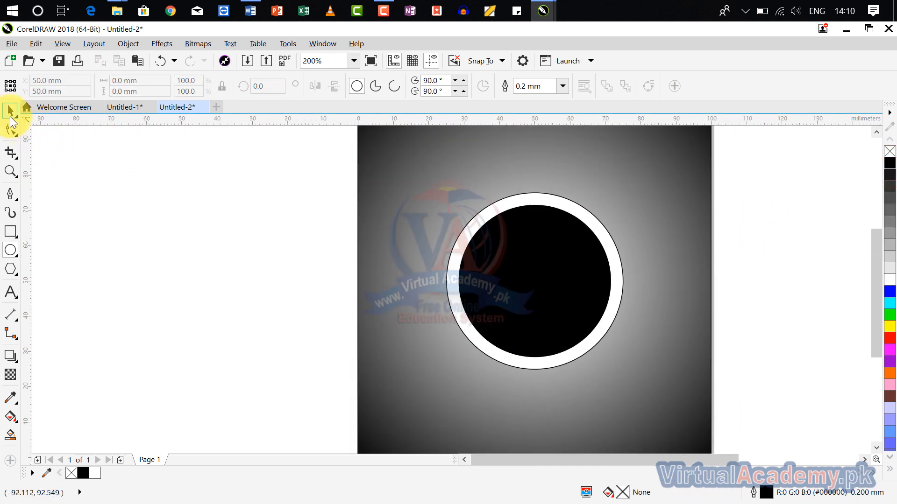
scroll(562, 285, "down", 1)
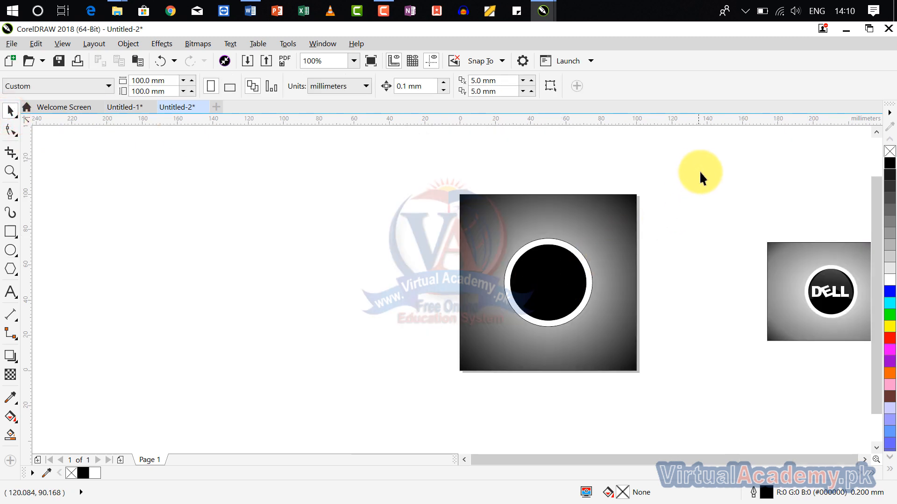
Select the white circle and the black inner circle together and remove their outlines
left_click_drag(368, 382, 368, 388)
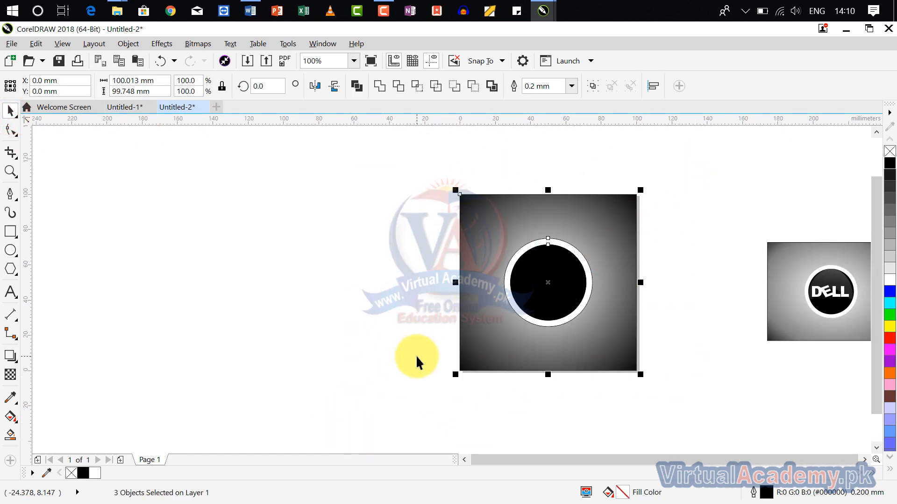
left_click(700, 234)
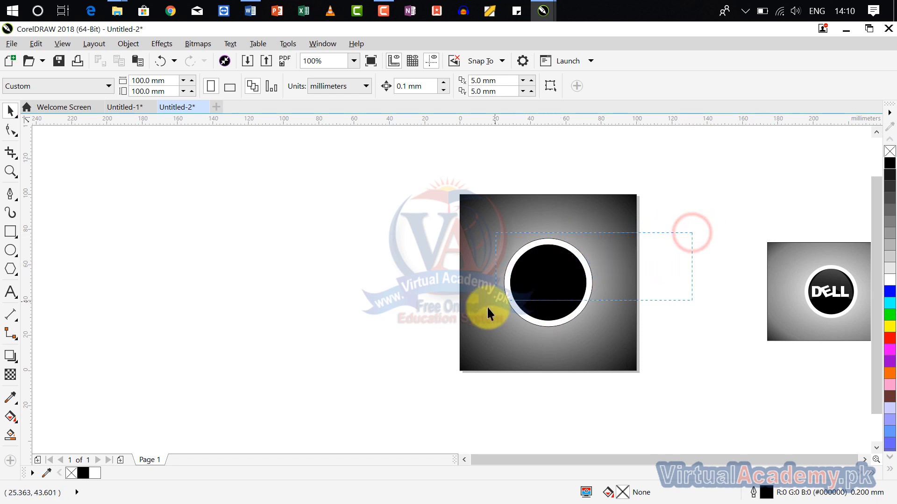
key("Tab")
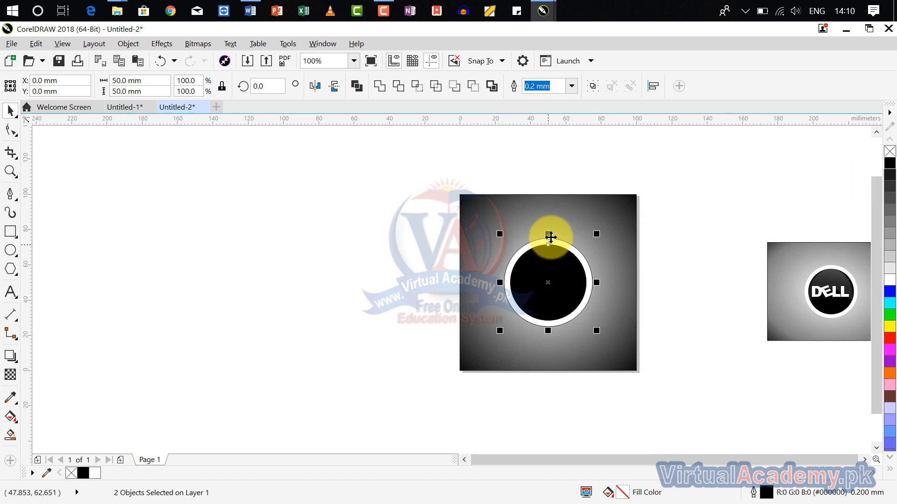
scroll(551, 236, "up", 5)
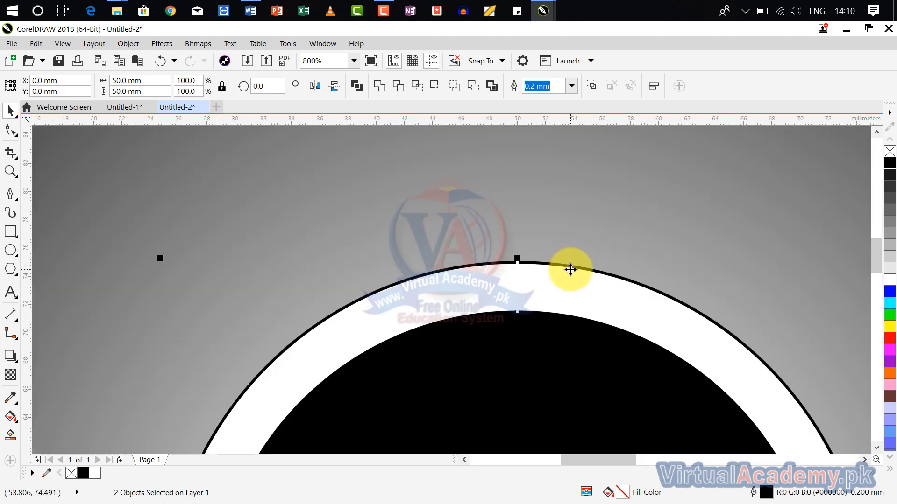
right_click(889, 152)
scroll(531, 334, "down", 2)
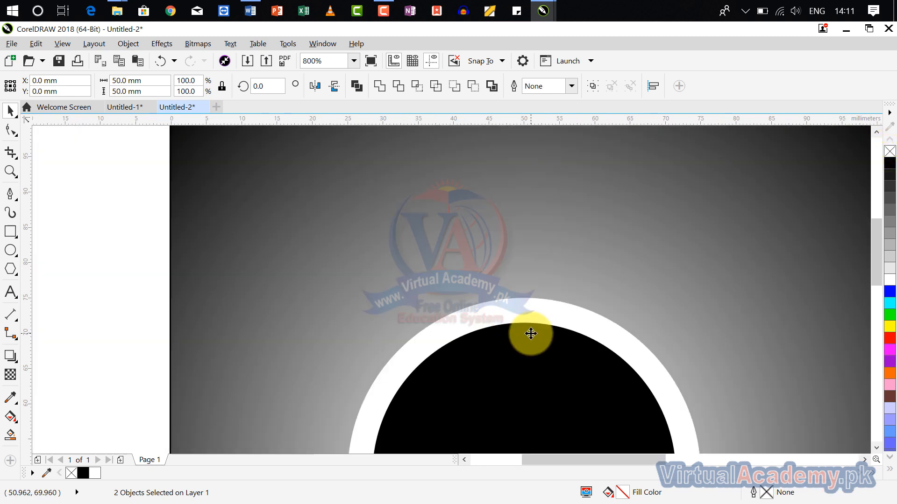
scroll(532, 333, "down", 2)
scroll(495, 274, "down", 1)
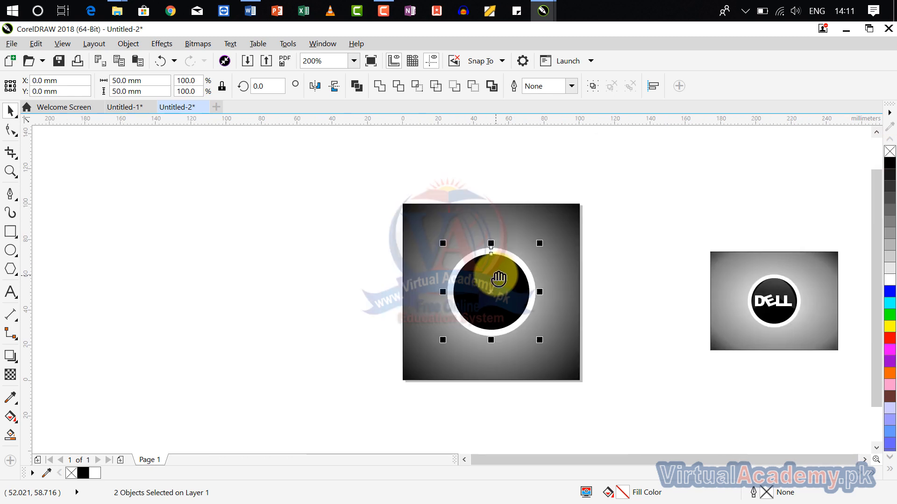
Add the artistic text "DELL" in the empty area between the page and the reference logo
scroll(475, 268, "up", 2)
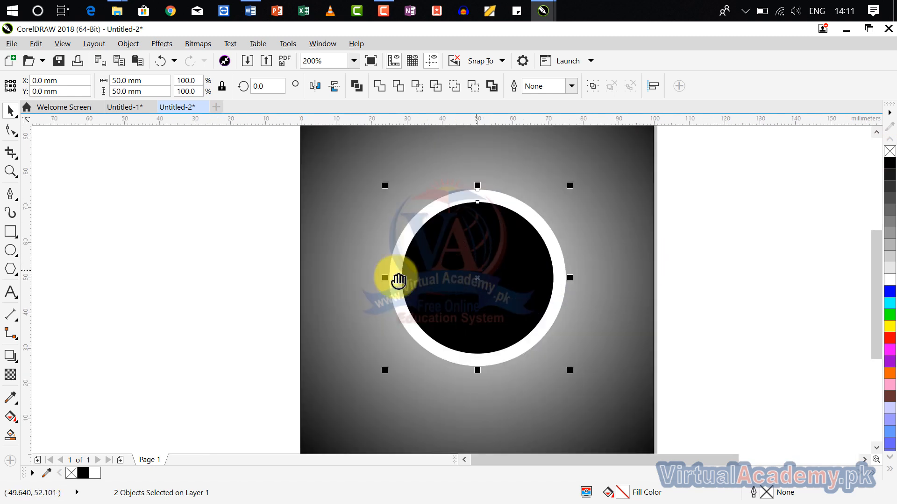
scroll(398, 281, "right", 3)
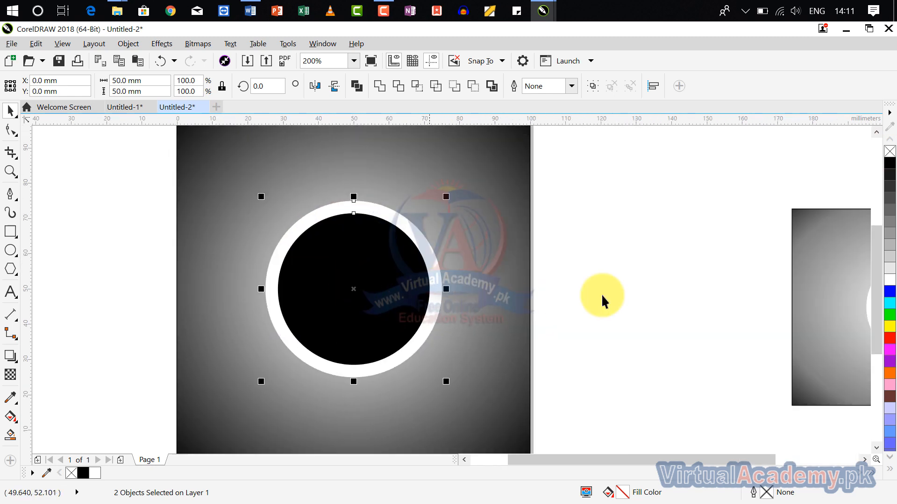
left_click(10, 293)
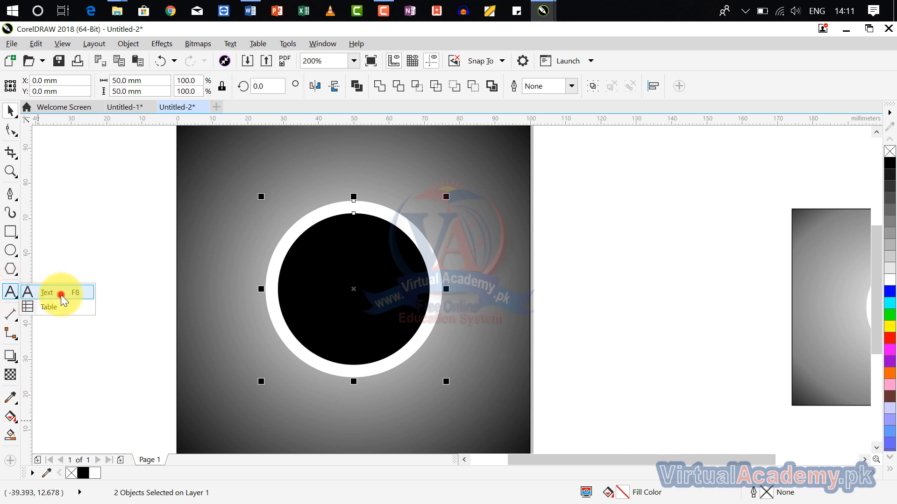
left_click(61, 293)
left_click(562, 293)
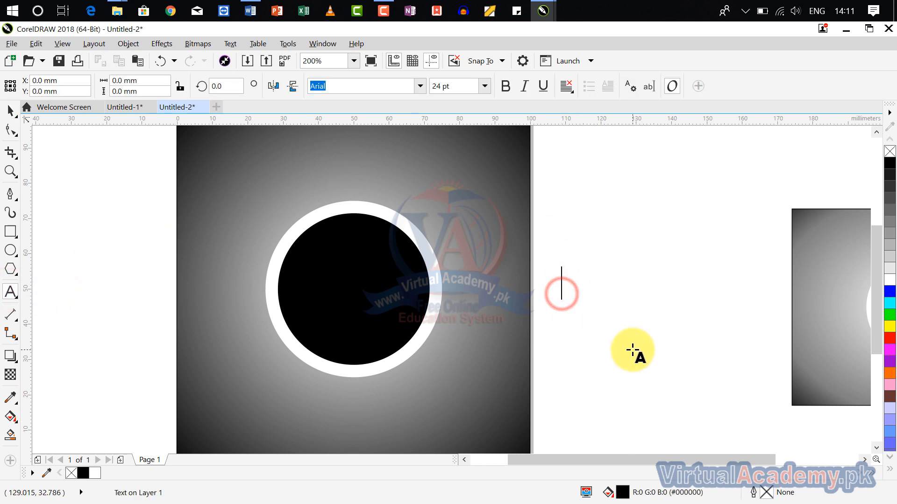
type("DELL")
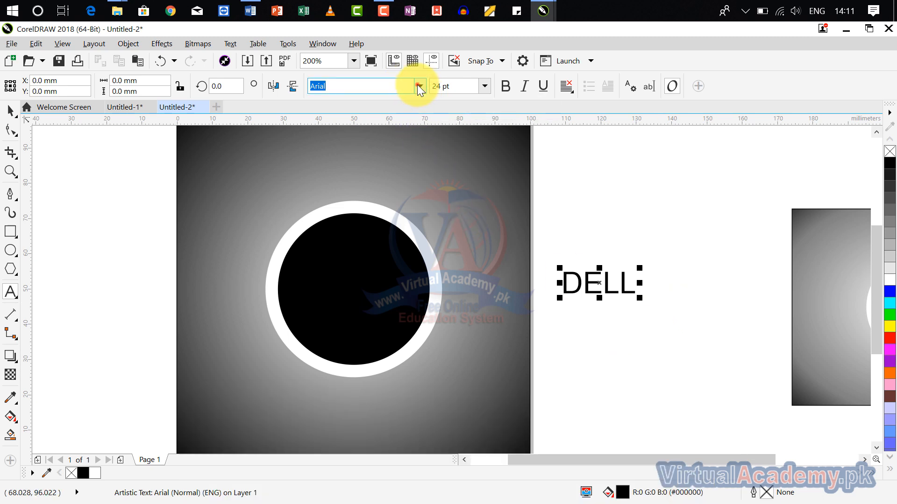
Change the font of the whole DELL text to Arial Black
left_click(416, 85)
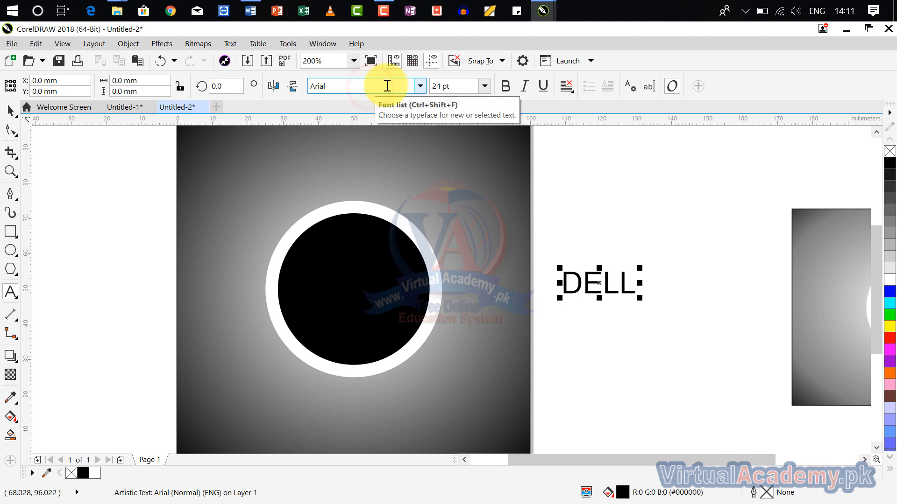
left_click(420, 86)
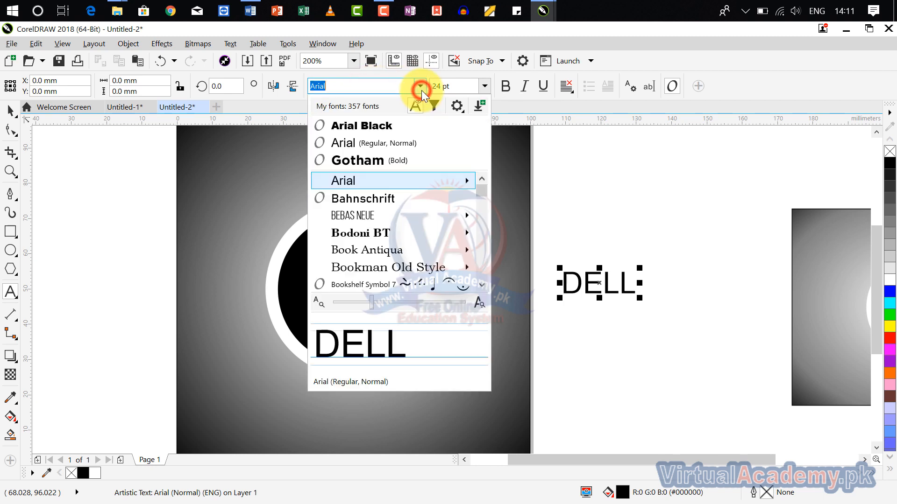
left_click(378, 126)
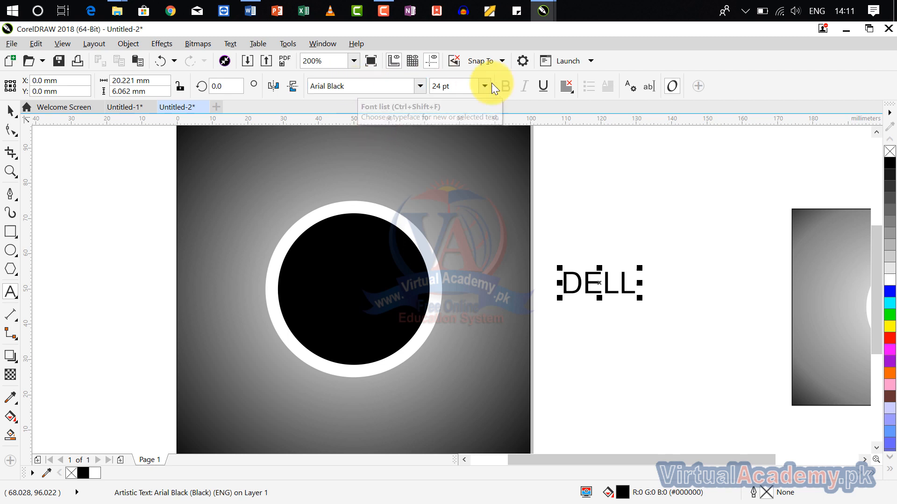
left_click_drag(633, 284, 486, 278)
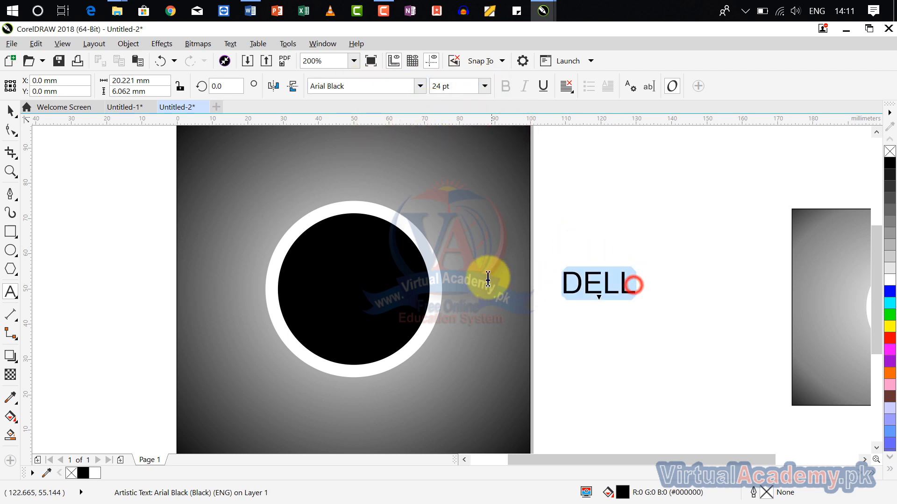
scroll(413, 87, "up", 1)
left_click(420, 85)
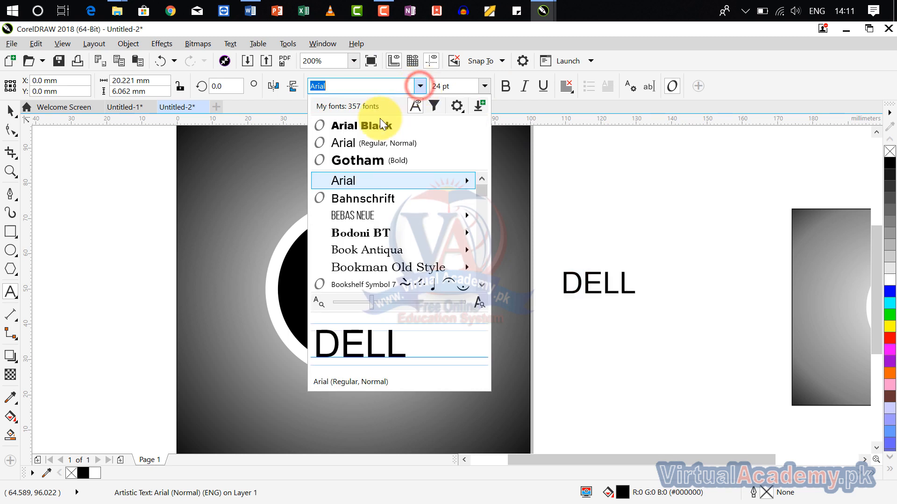
left_click(379, 126)
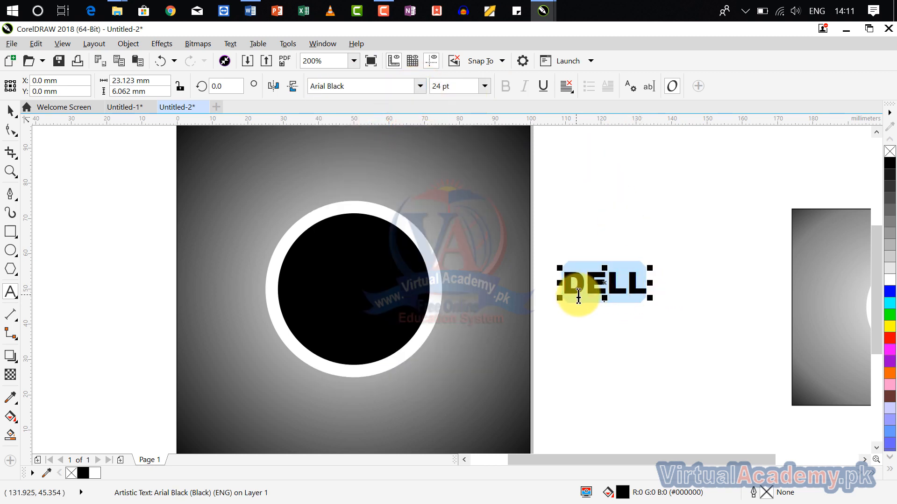
Enlarge the DELL text proportionally to about 35.6 × 9.3 mm
left_click_drag(650, 300, 684, 321)
left_click_drag(695, 323, 696, 326)
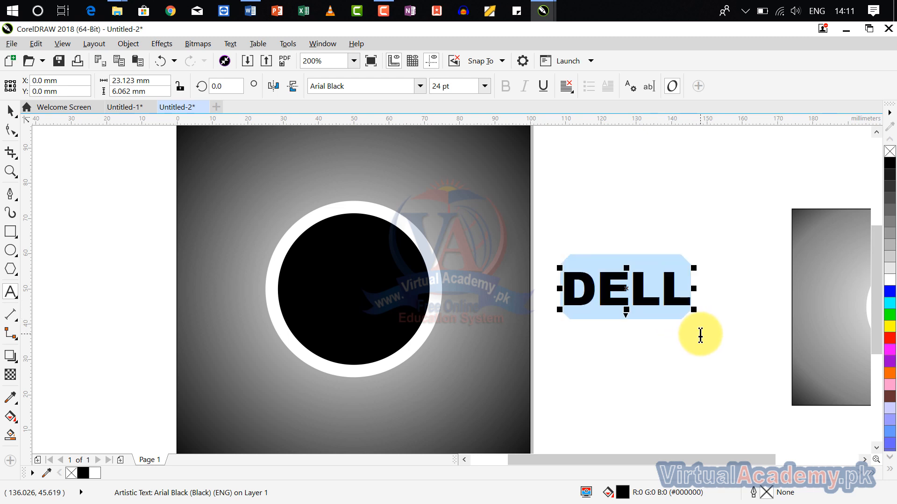
scroll(639, 295, "up", 1)
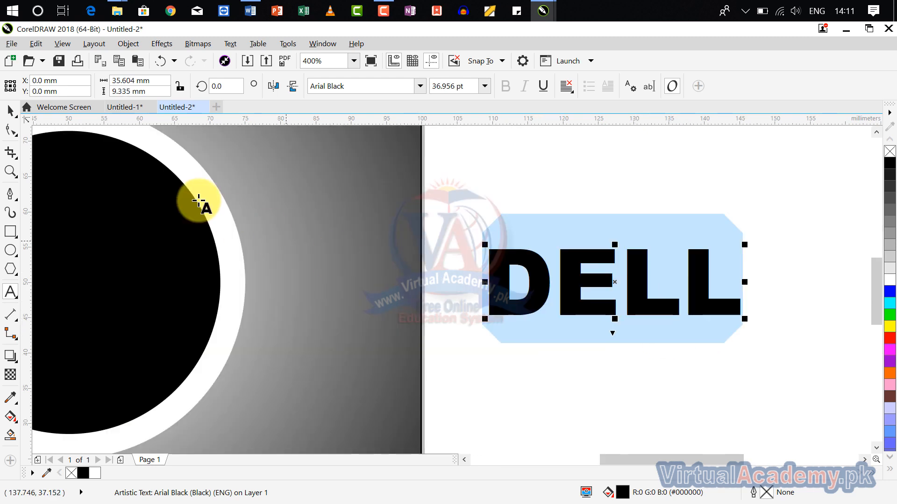
left_click(11, 112)
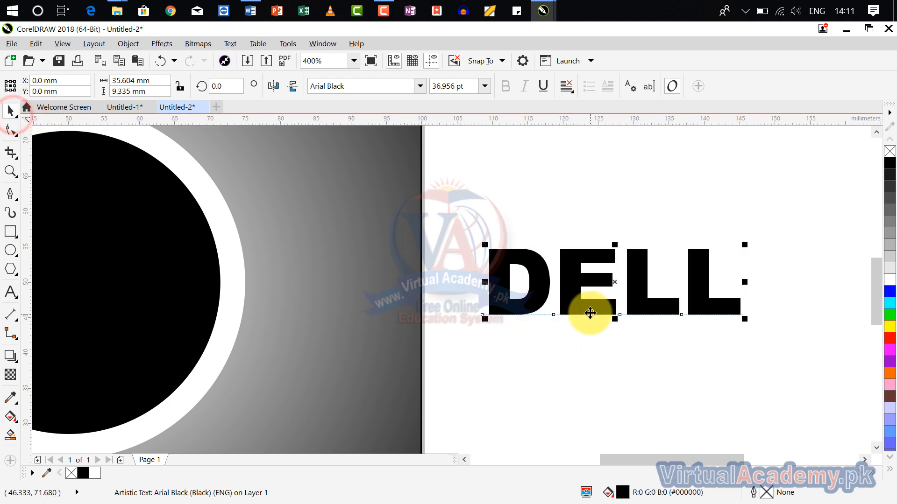
Break the DELL artistic text apart into separate letters and clear the selection
left_click(593, 355)
left_click(585, 302)
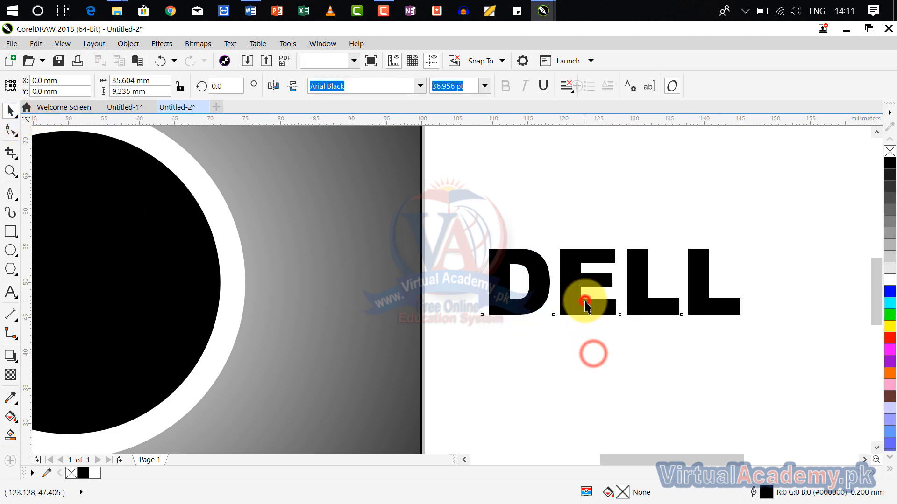
left_click(136, 44)
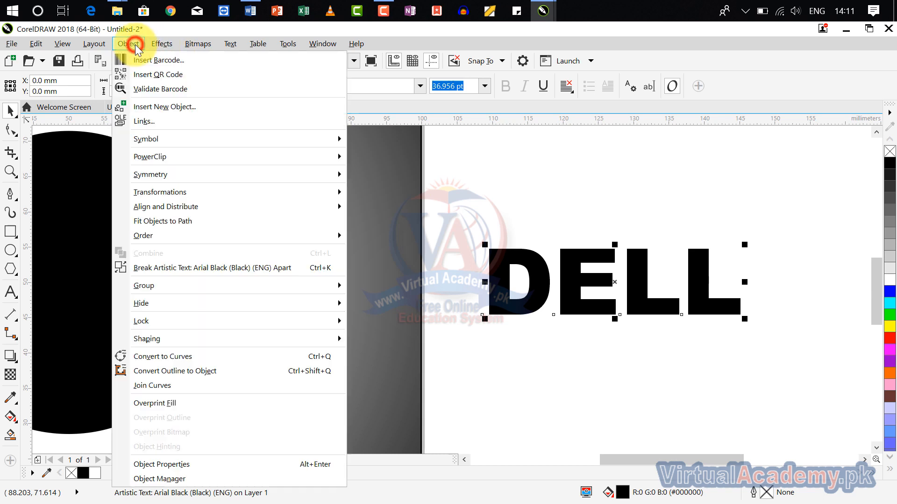
left_click(174, 269)
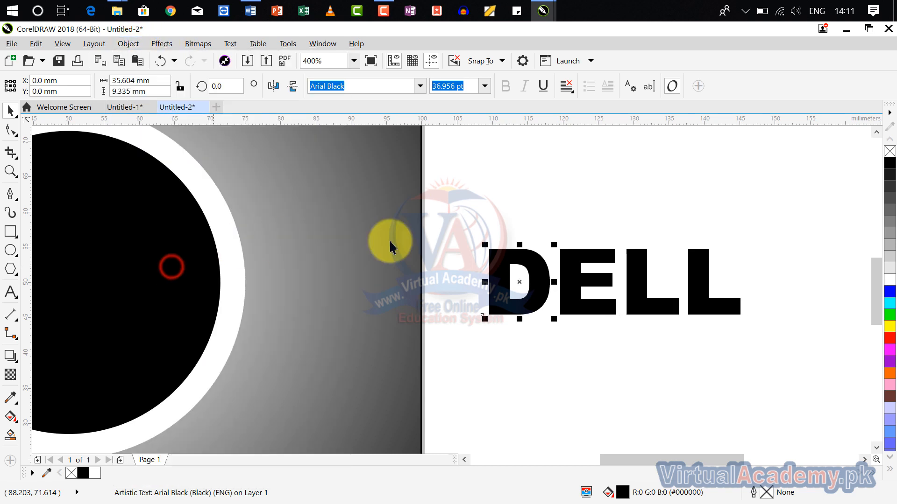
left_click(651, 382)
Rotate the letter E about 14.3° counterclockwise and skew its top slightly to the left
left_click(565, 304)
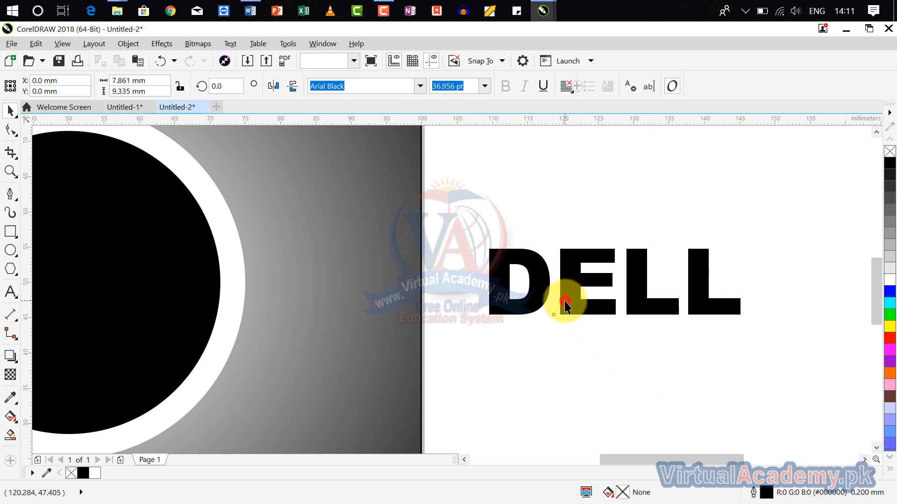
scroll(567, 281, "up", 2)
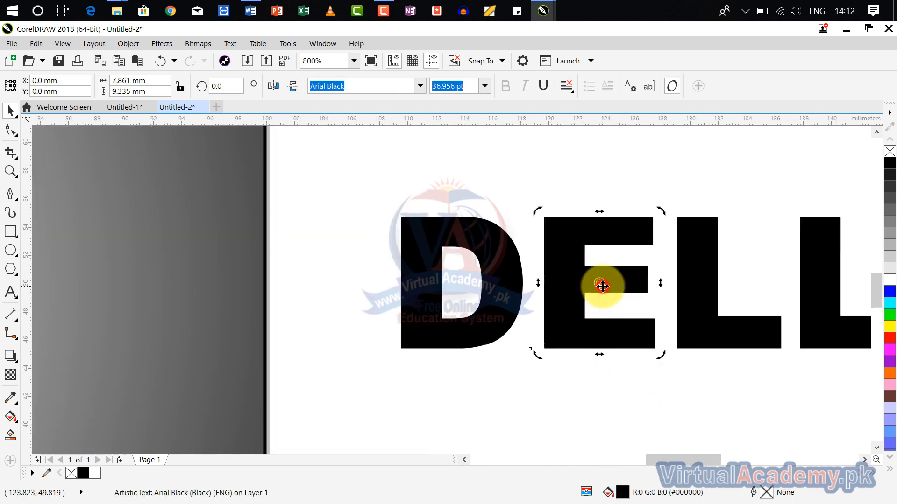
left_click_drag(534, 212, 515, 220)
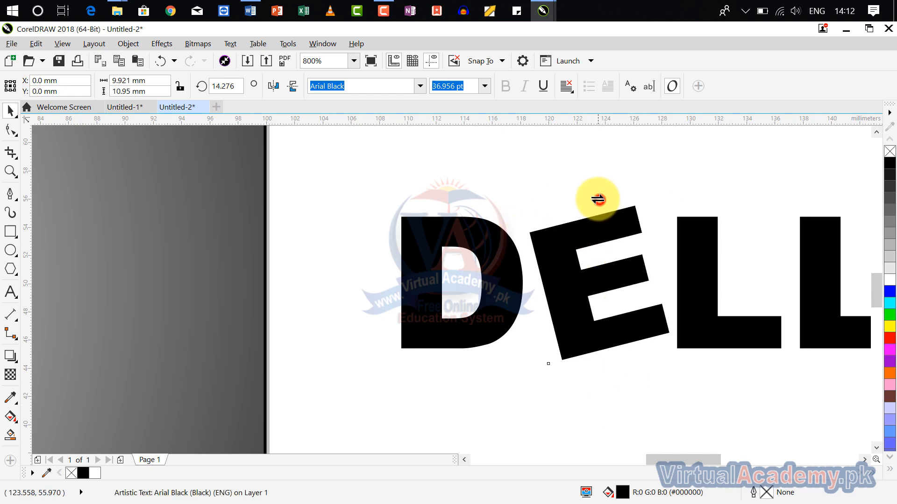
left_click_drag(598, 199, 589, 201)
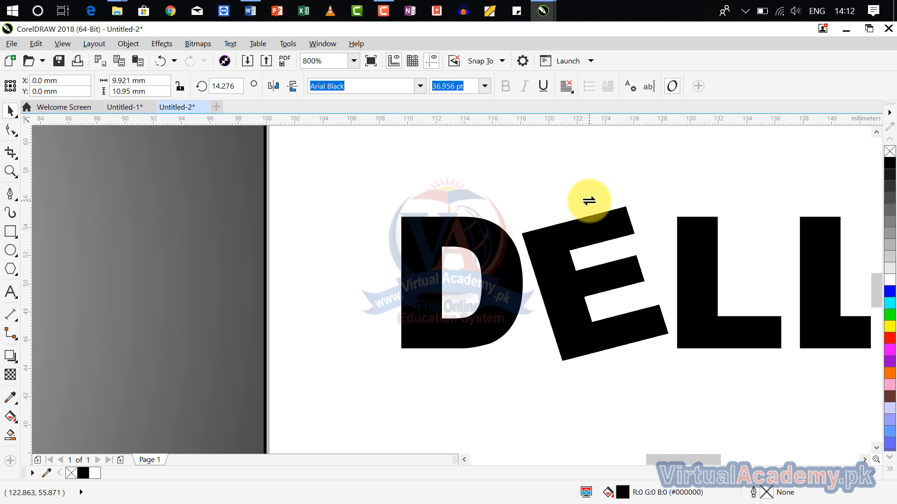
Nudge the tilted E left until its upper corner overlaps the letter D
key("Left")
key("Left")
key("Left")
key("Left")
key("Left")
key("Left")
key("Left")
key("Left")
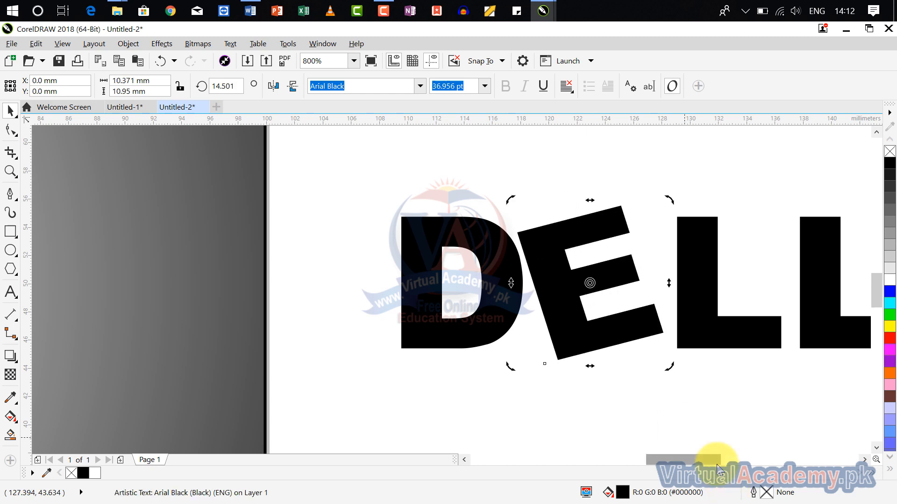
key("Left")
key("Left")
key("Left")
key("Left")
key("Left")
key("Left")
key("Left")
key("Left")
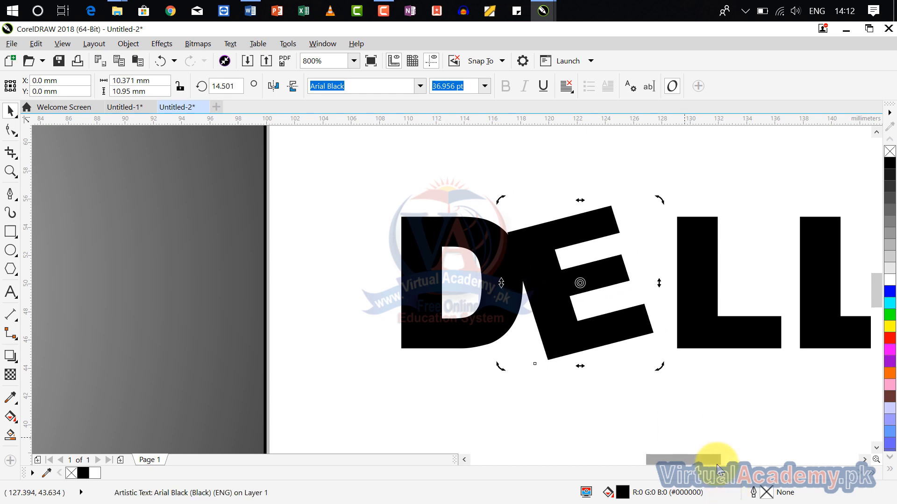
key("Left")
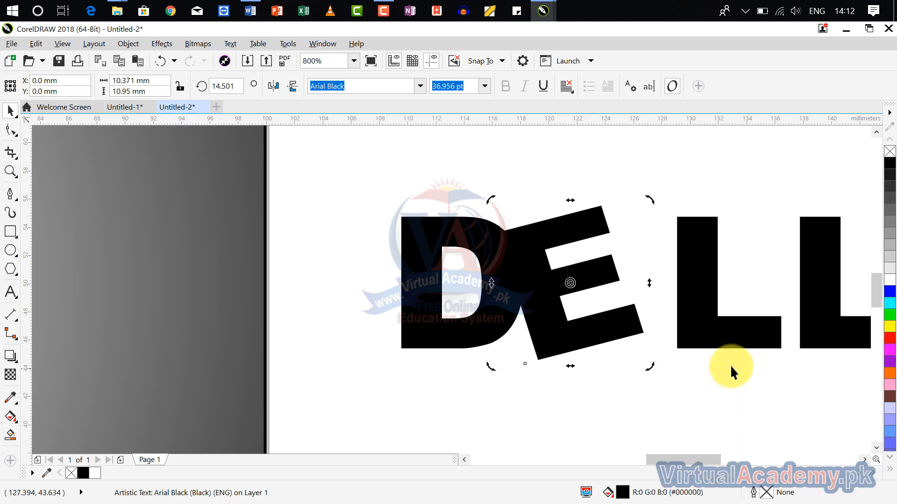
Nudge the first L left until it meets the lower arm of the E
left_click(722, 348)
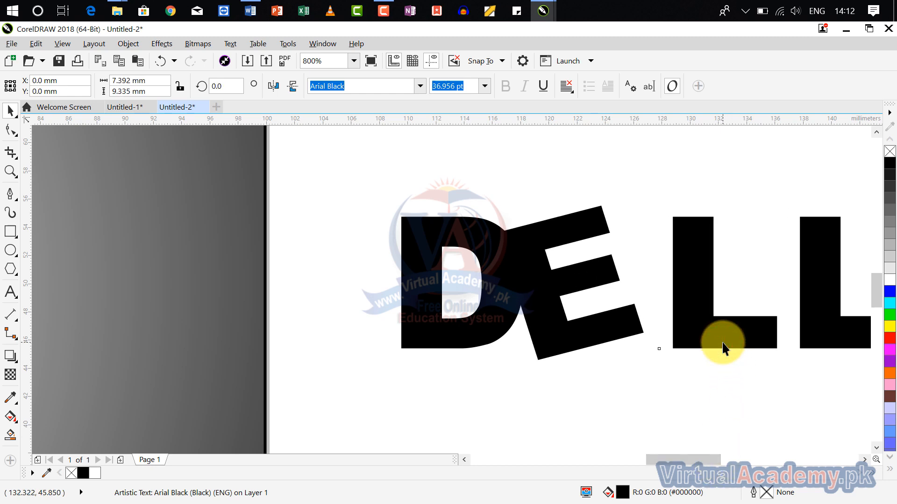
key("Left")
key("Left")
key("Left")
key("Left")
key("Left")
key("Left")
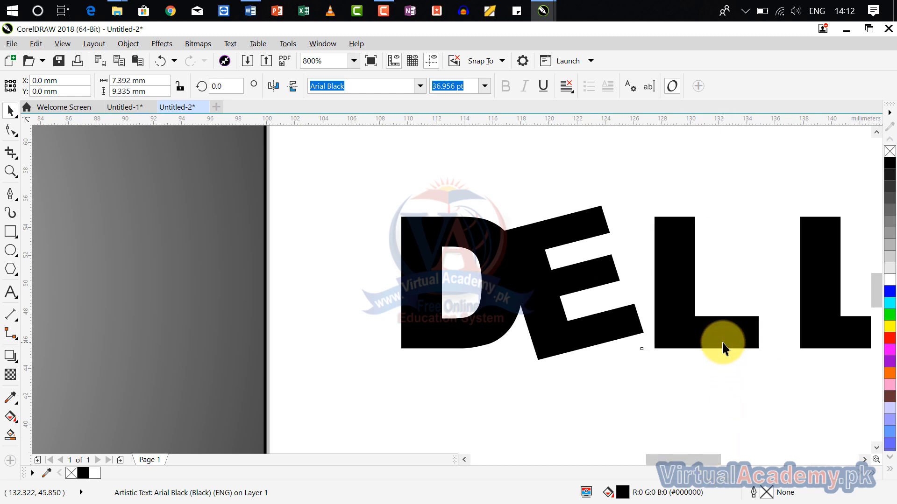
key("Left")
key("Left")
key("Left")
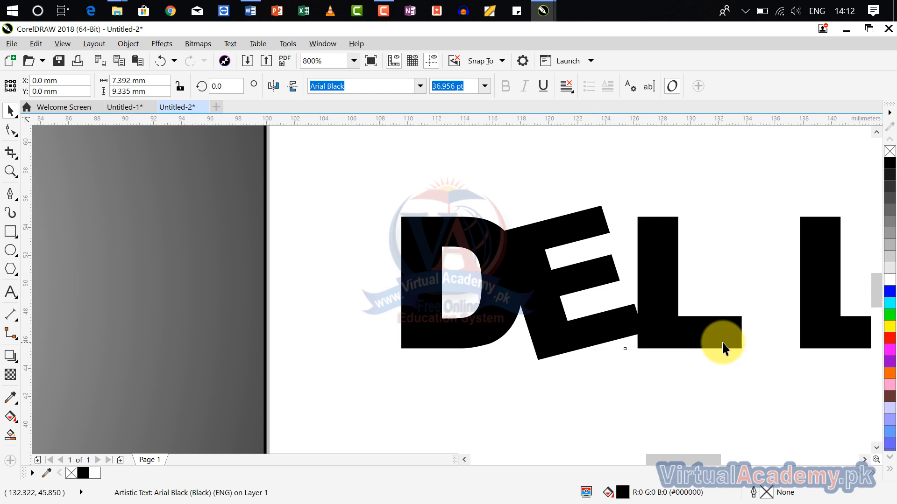
Nudge the second L left until it joins the foot of the first L, and clear the selection
left_click(832, 329)
key("Left")
key("Left")
key("Left")
key("Left")
key("Left")
key("Left")
key("Left")
key("Left")
key("Left")
key("Left")
key("Left")
key("Left")
key("Left")
key("Left")
key("Left")
key("Left")
key("Left")
key("Left")
key("Left")
key("Left")
key("Left")
key("Left")
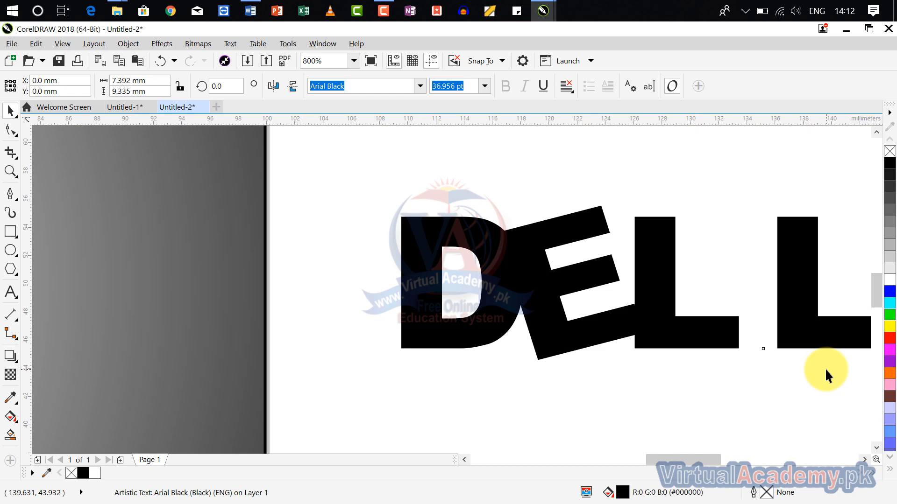
key("Left")
key("Left")
key("Left")
key("Left")
key("Left")
key("Left")
key("Left")
key("Left")
key("Left")
key("Left")
key("Left")
key("Left")
key("Left")
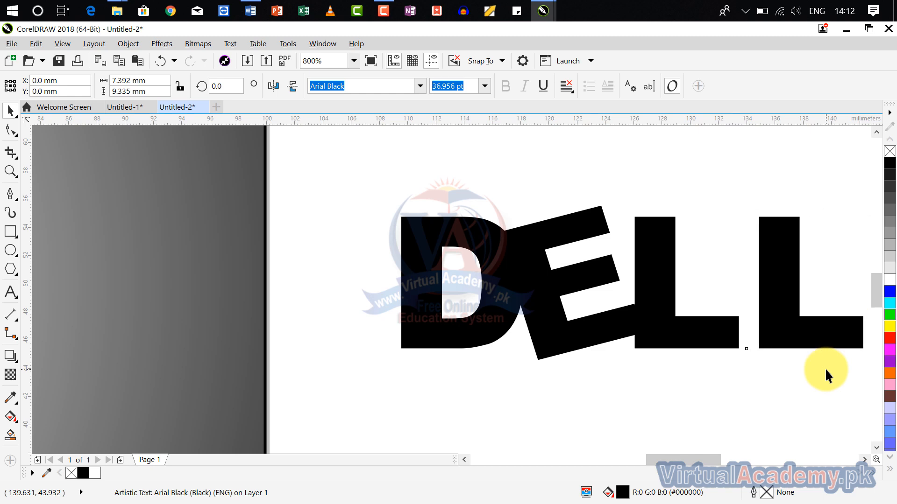
key("Left")
key("Left")
key("Left")
key("Left")
key("Left")
key("Left")
key("Left")
key("Left")
key("Left")
key("Left")
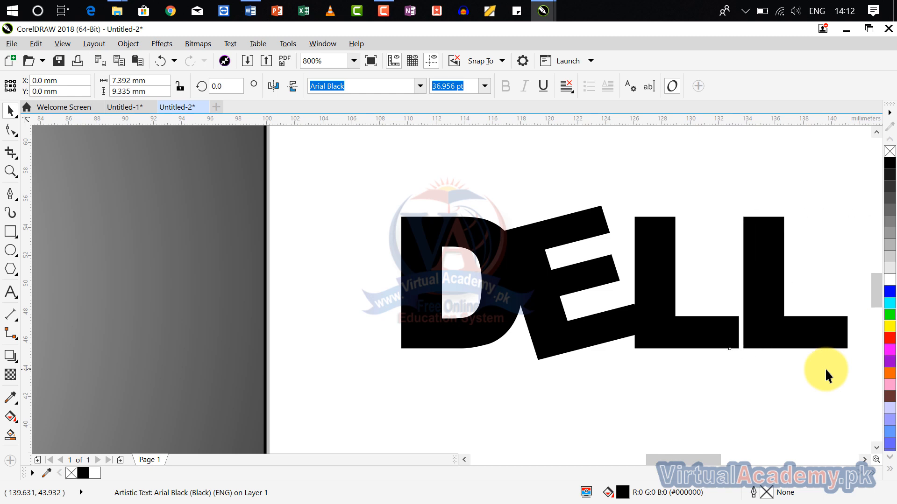
left_click(732, 364)
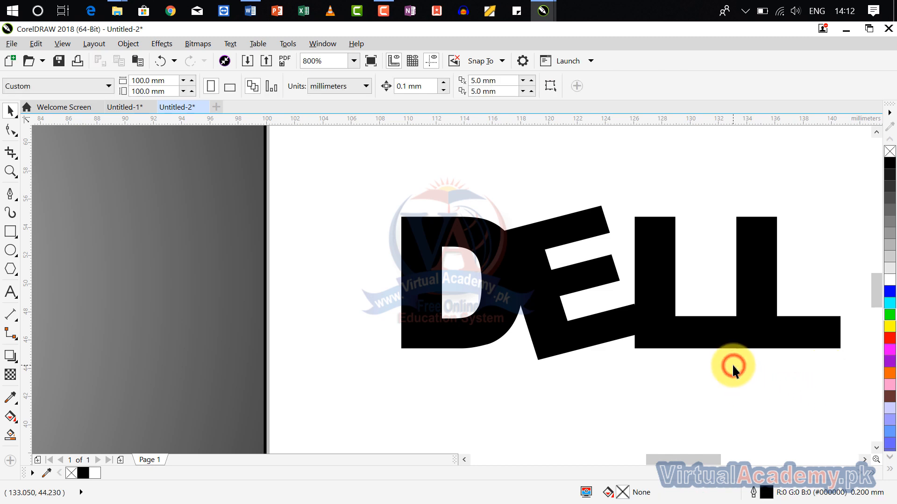
Select all four DELL letters beside the page and fill them with white
scroll(733, 364, "down", 2)
scroll(733, 364, "down", 1)
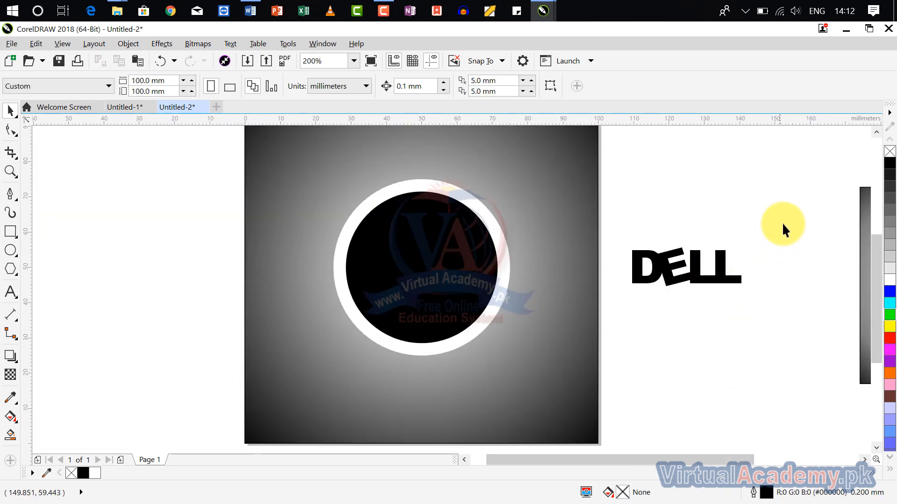
left_click_drag(783, 225, 618, 360)
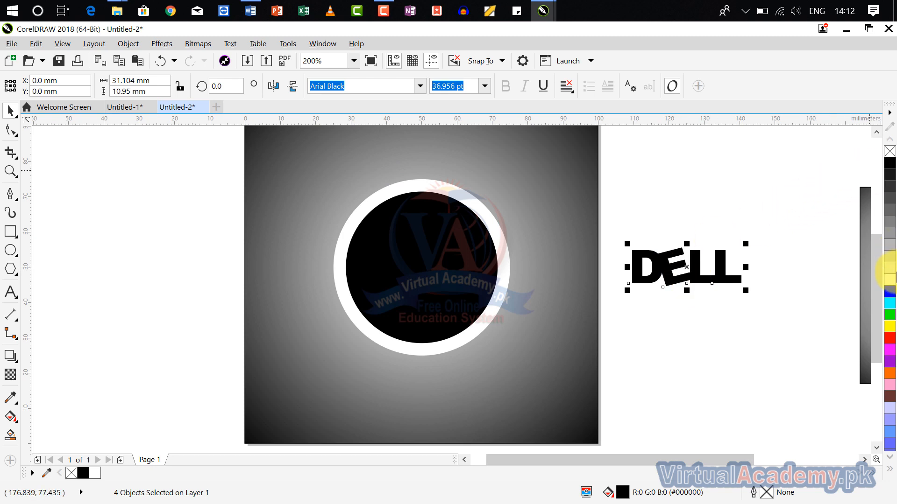
left_click(891, 280)
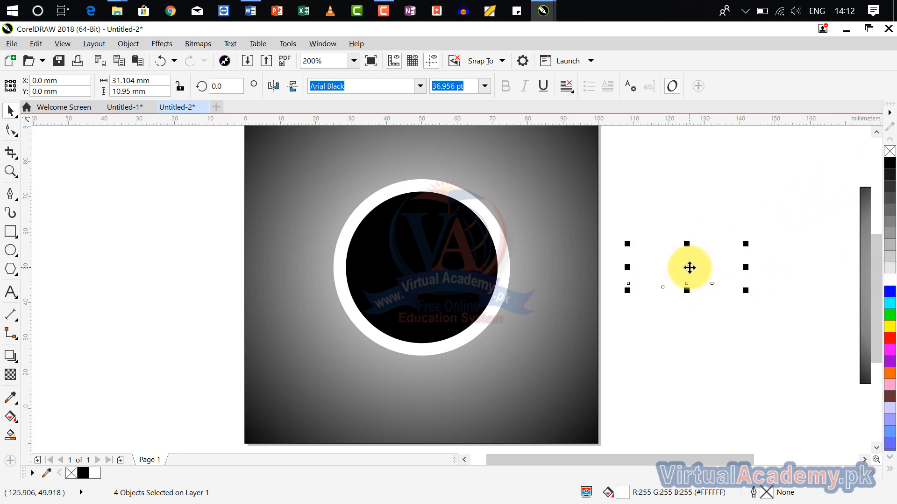
Try to place the four ungrouped white letters in the black circle and centre them, then undo the centring and the move
left_click_drag(685, 268, 427, 267)
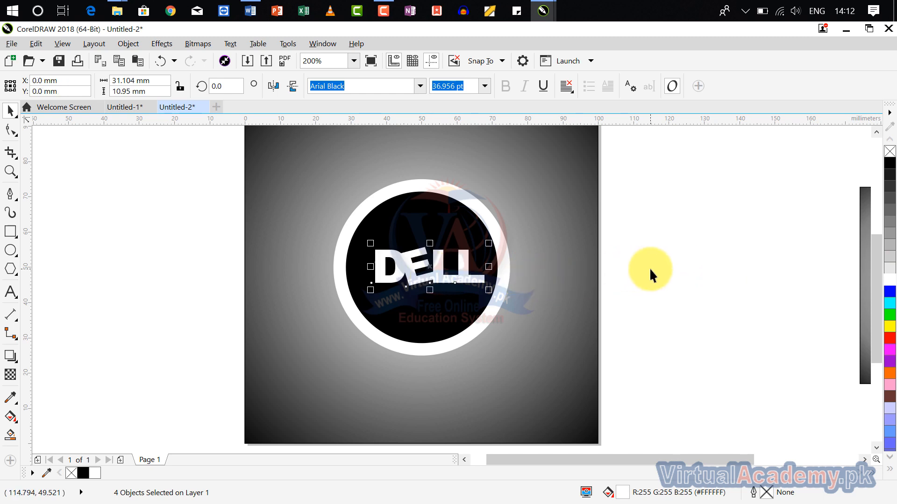
key("c")
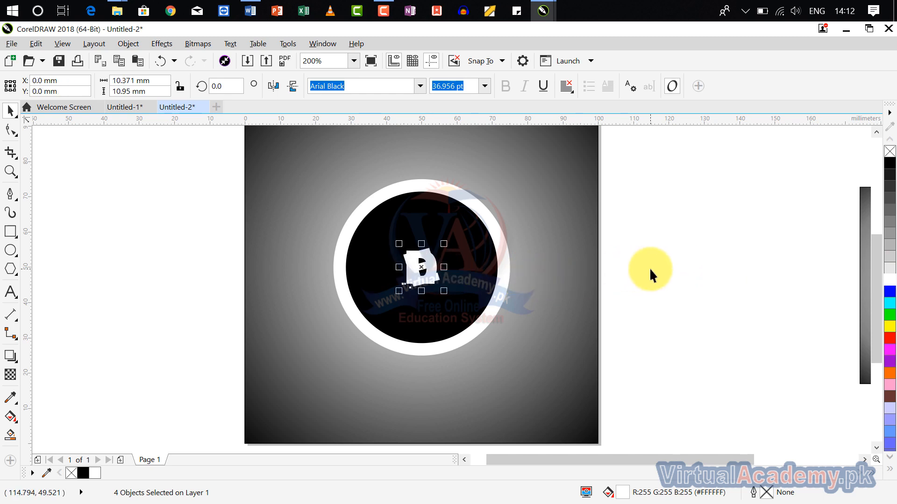
key("ctrl+z")
left_click(680, 239)
left_click(453, 277)
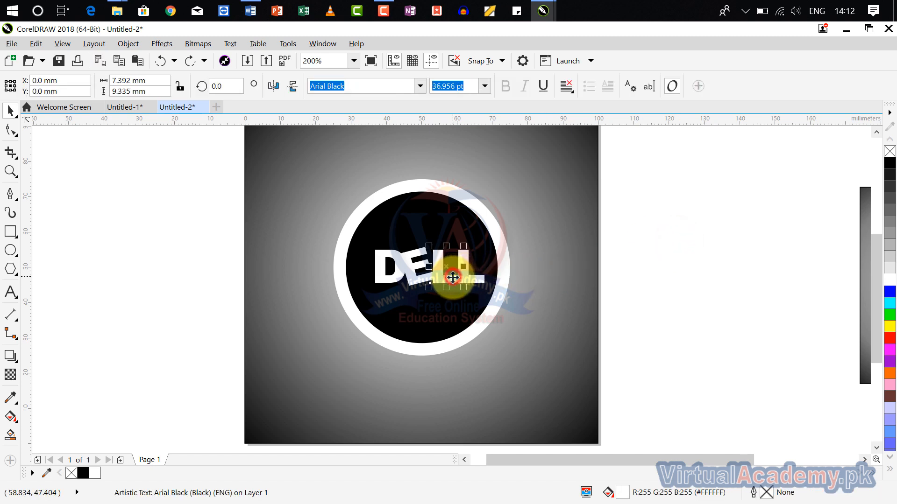
left_click(654, 241)
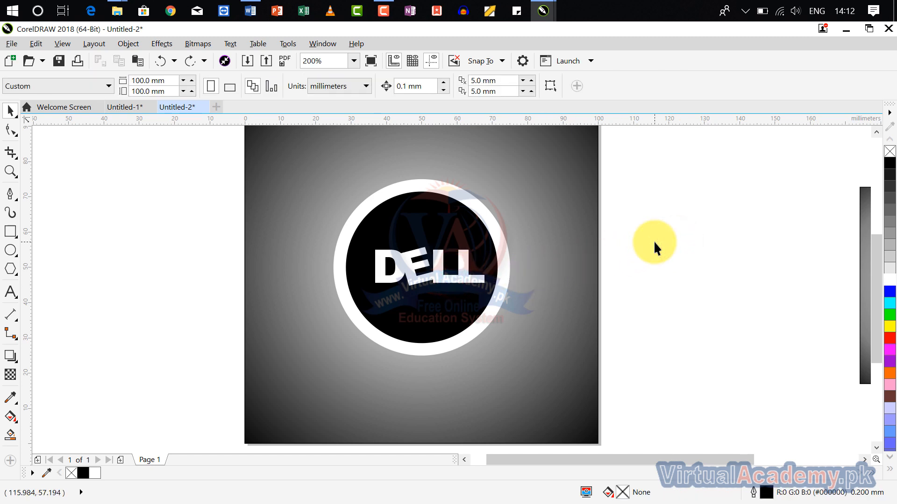
key("ctrl+z")
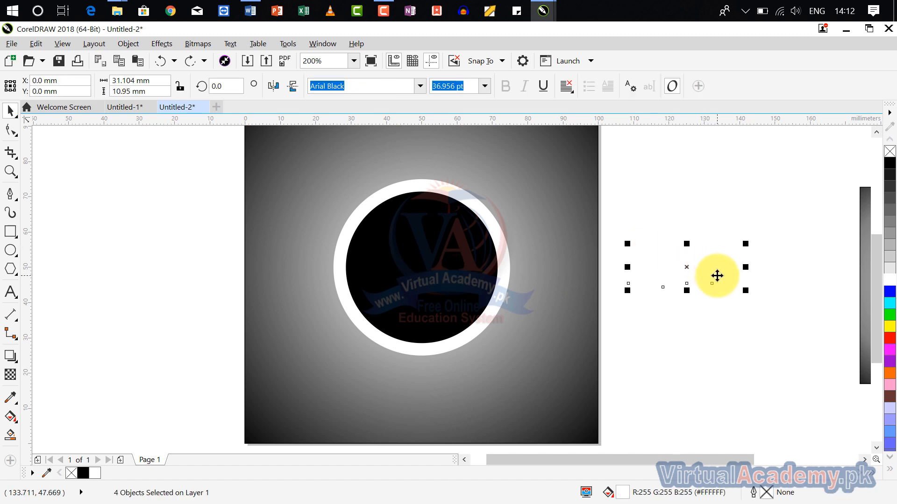
Group the four white letters and centre the group on the page
key("ctrl+g")
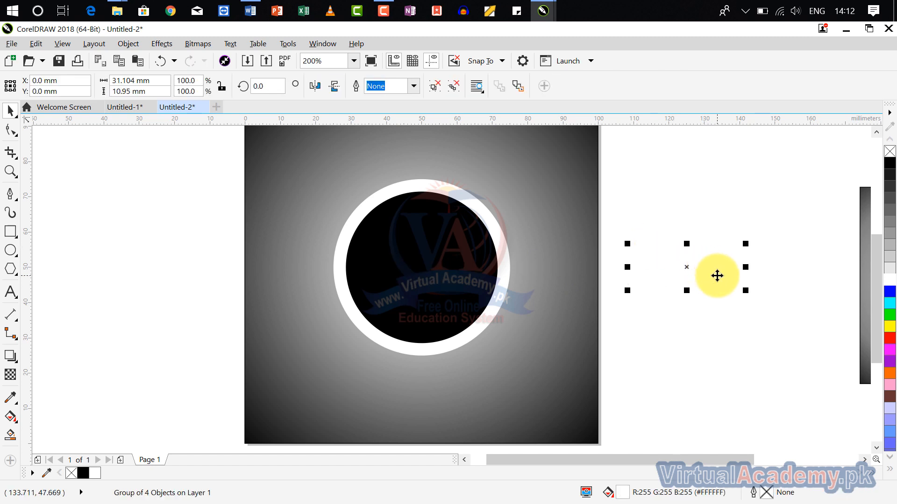
key("p")
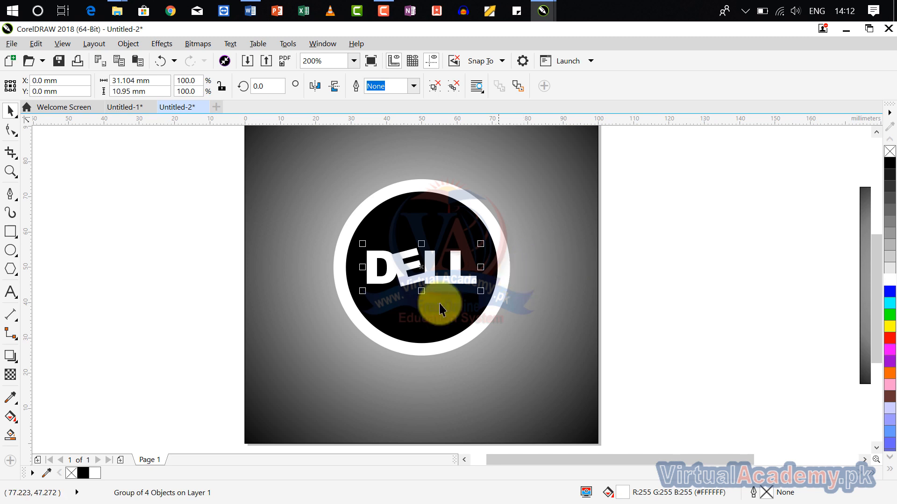
Enlarge the DELL letter group to about 36.3 × 12.8 mm and centre it on the page again
scroll(433, 312, "up", 1)
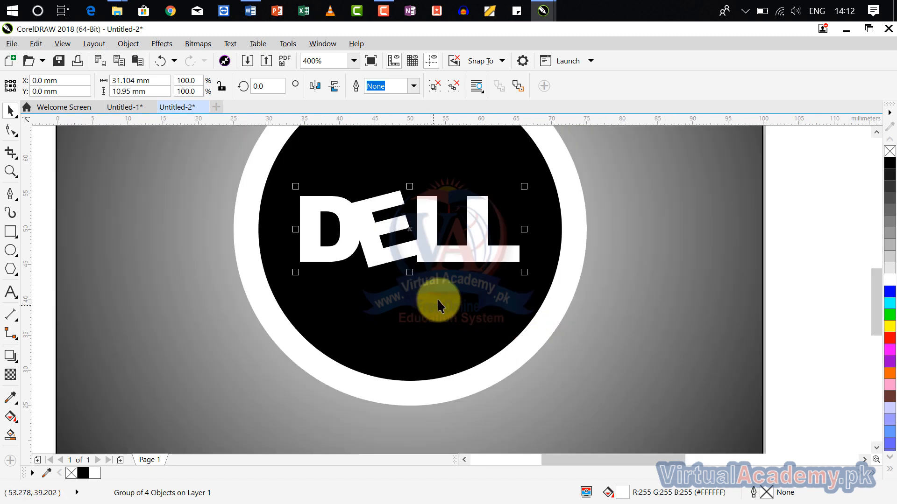
left_click_drag(524, 275, 566, 326)
key("p")
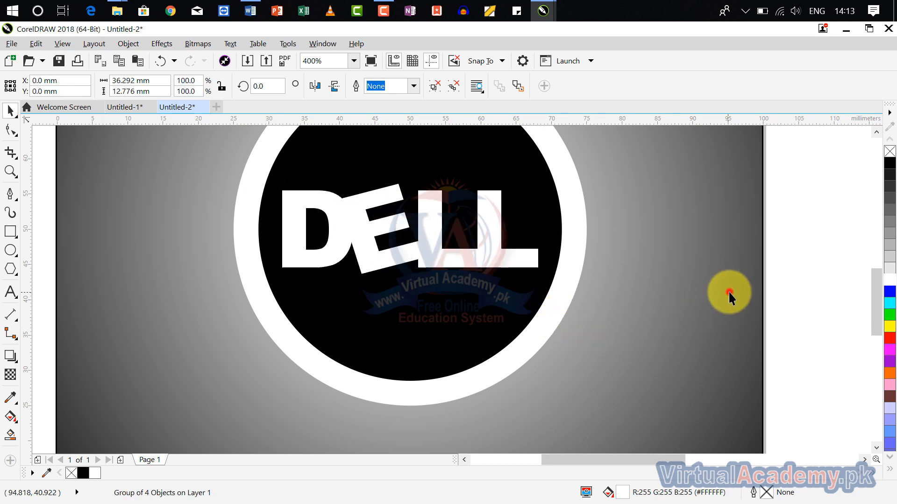
left_click(728, 291)
Compare the logo on the page with the finished reference logo beside it, examining the glossy highlight in the reference's black circle
scroll(727, 290, "down", 2)
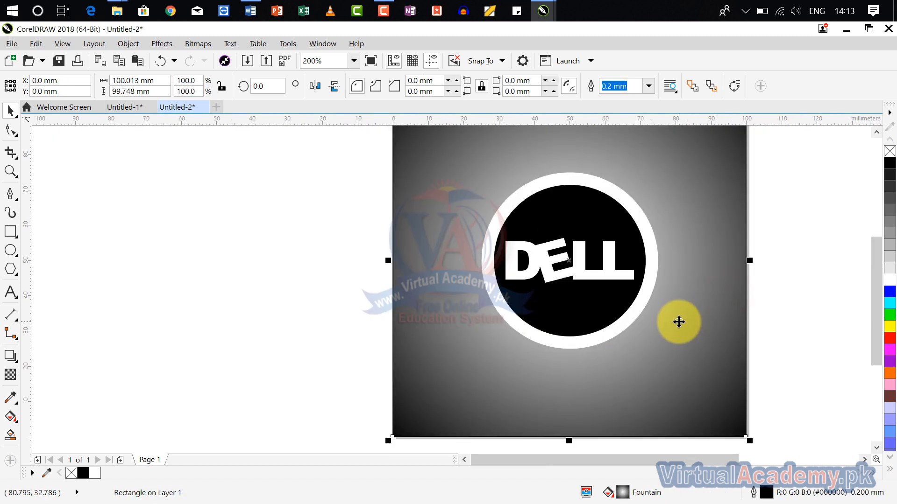
scroll(679, 322, "down", 1)
left_click_drag(671, 337, 575, 304)
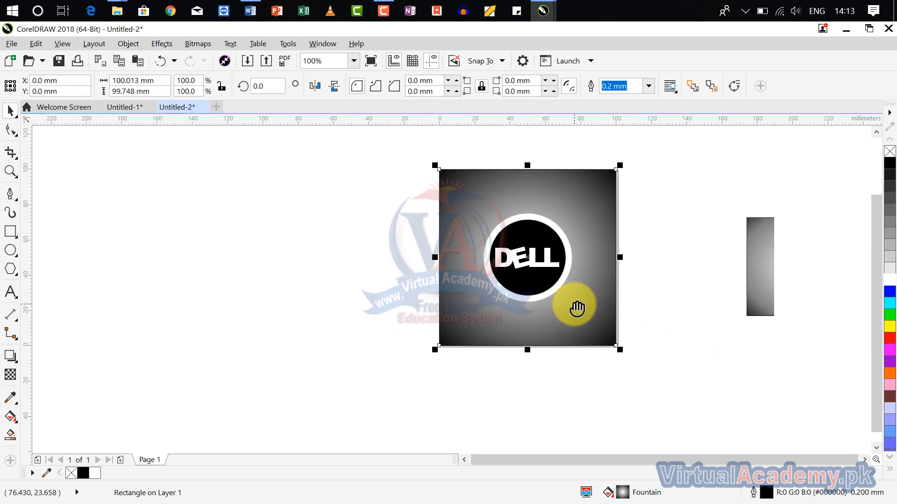
scroll(820, 256, "up", 3)
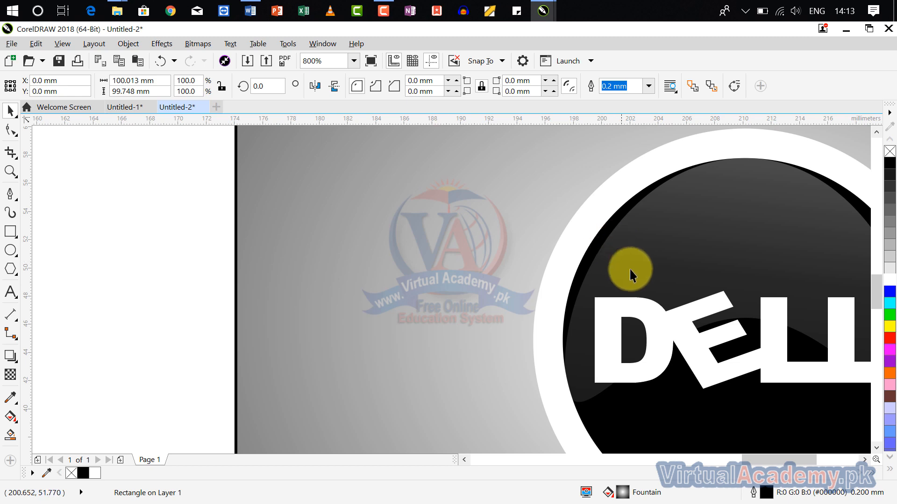
scroll(652, 284, "down", 2)
scroll(489, 265, "down", 1)
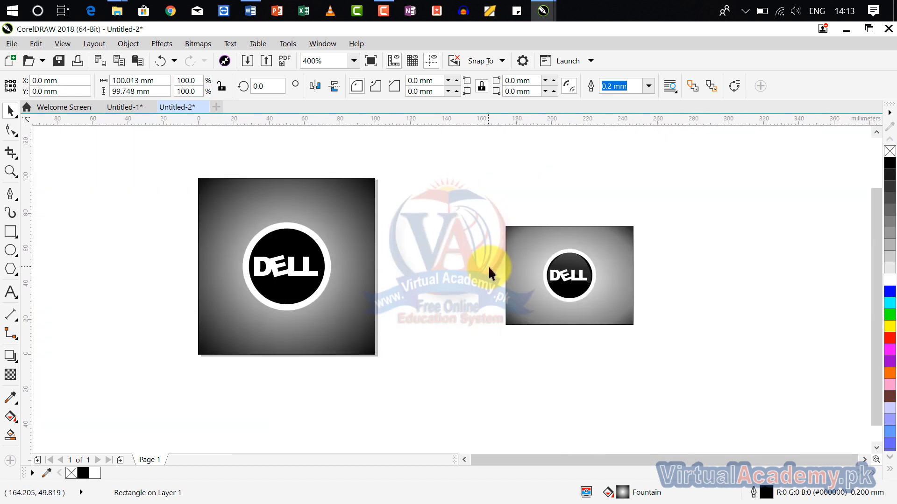
left_click_drag(488, 265, 677, 273)
scroll(517, 271, "up", 1)
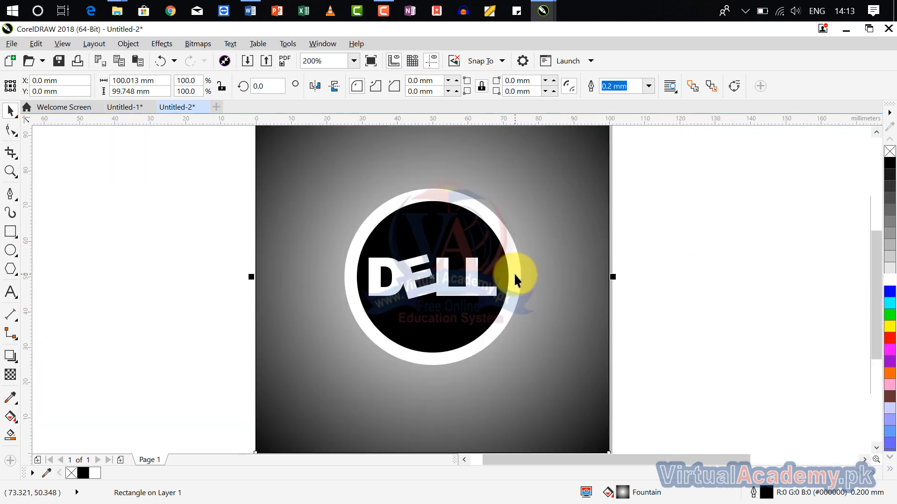
scroll(432, 286, "up", 1)
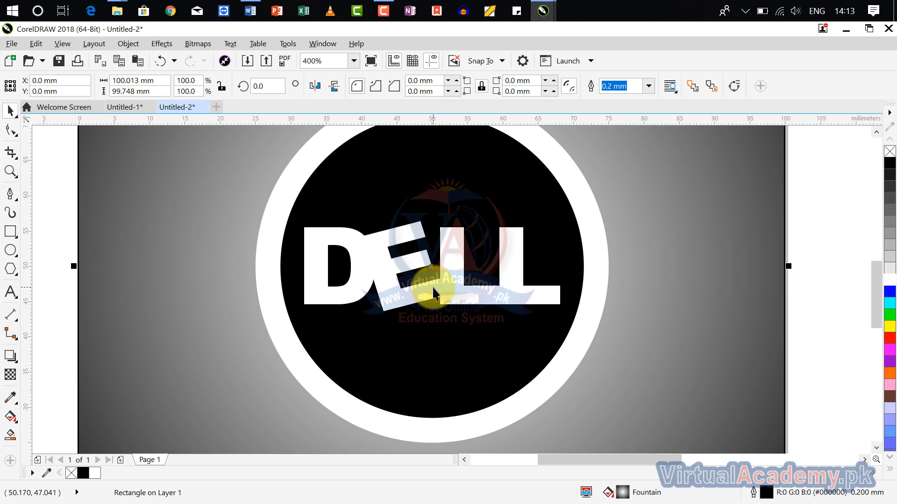
scroll(432, 286, "down", 1)
left_click_drag(436, 288, 497, 285)
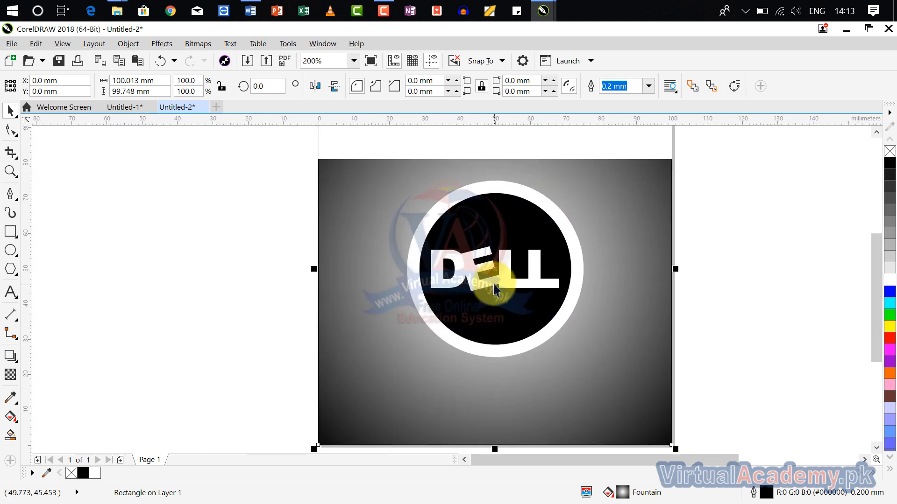
Copy the inner black circle and paste the duplicate in place, above the DELL lettering
scroll(480, 242, "up", 1)
left_click(480, 229)
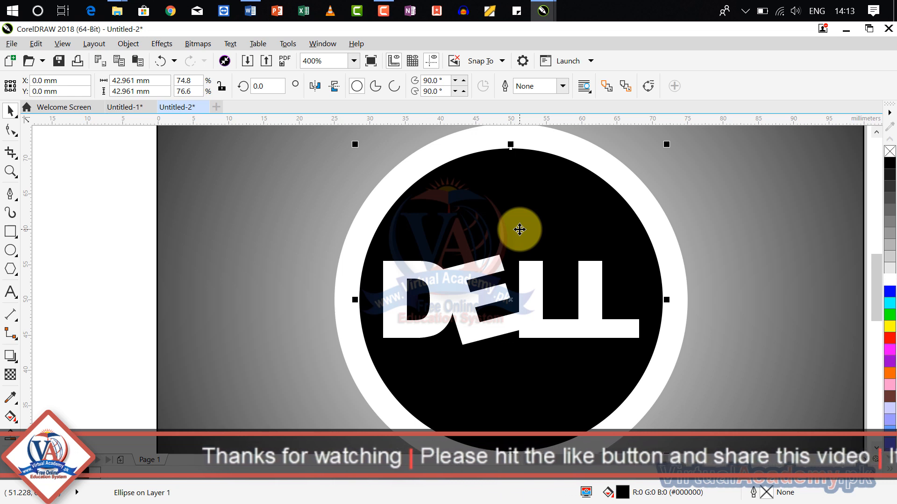
key("shift+Page_Up")
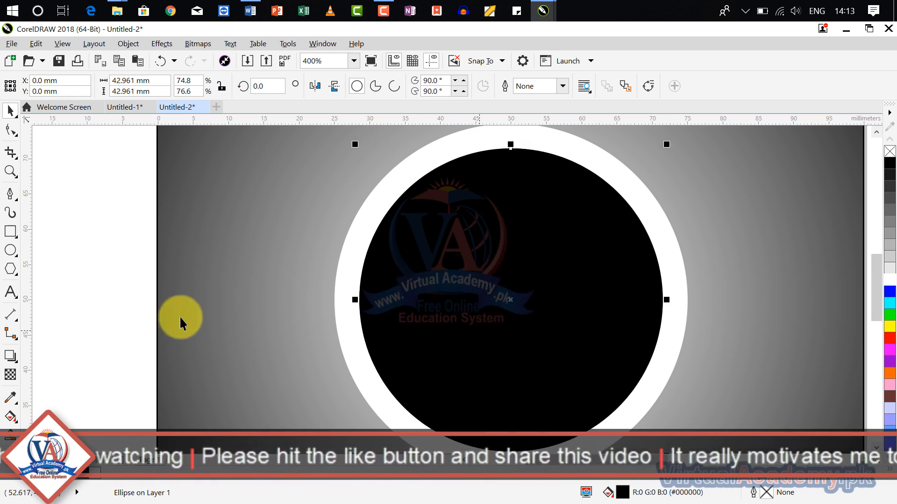
Convert the duplicated black circle to curves for node editing with the Shape tool
left_click(14, 136)
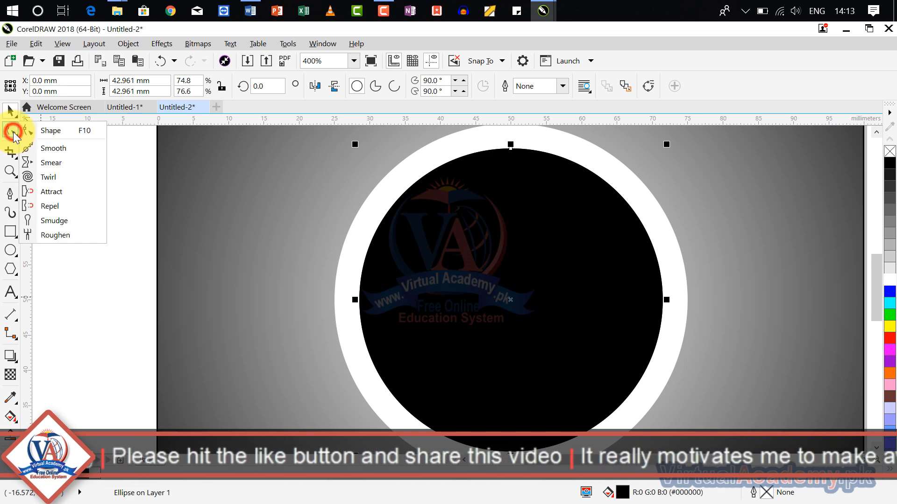
left_click(51, 130)
scroll(371, 220, "down", 3)
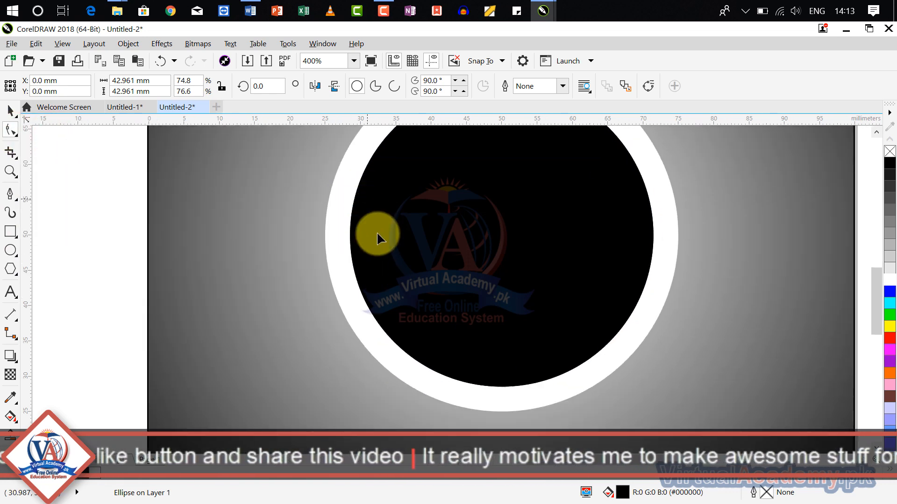
left_click(503, 388)
right_click(503, 386)
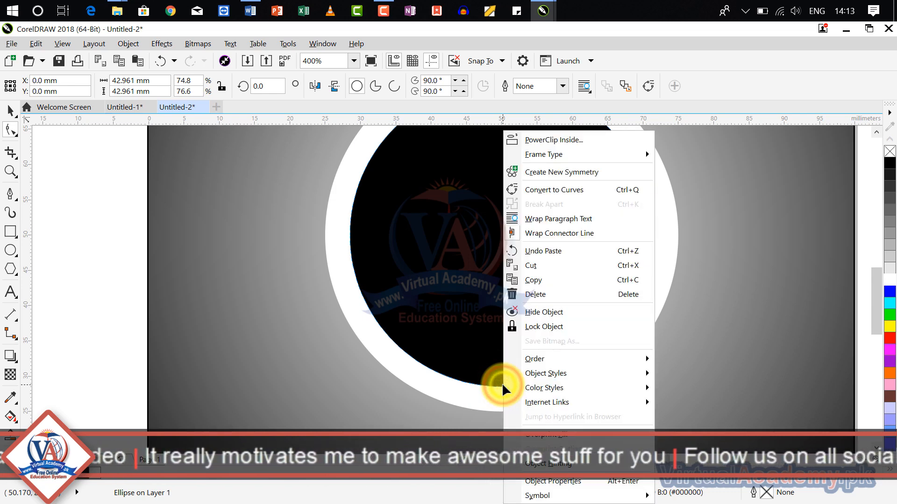
left_click(556, 187)
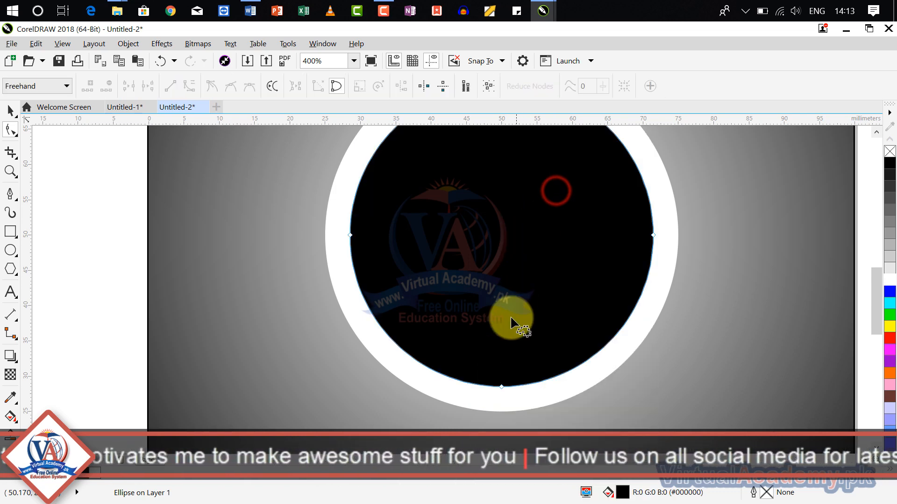
Raise the bottom node of the duplicated circle about 25 mm so its lower edge arches over the DELL lettering
scroll(506, 394, "up", 2)
scroll(505, 394, "up", 2)
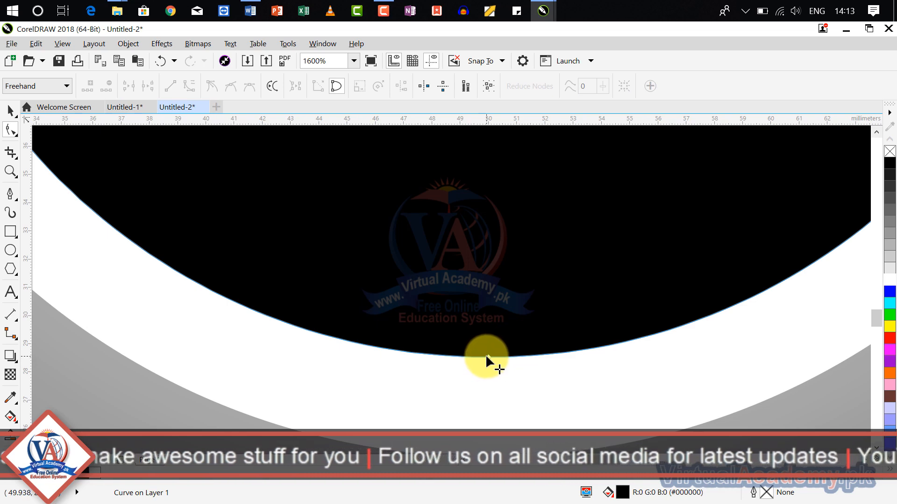
scroll(486, 354, "down", 2)
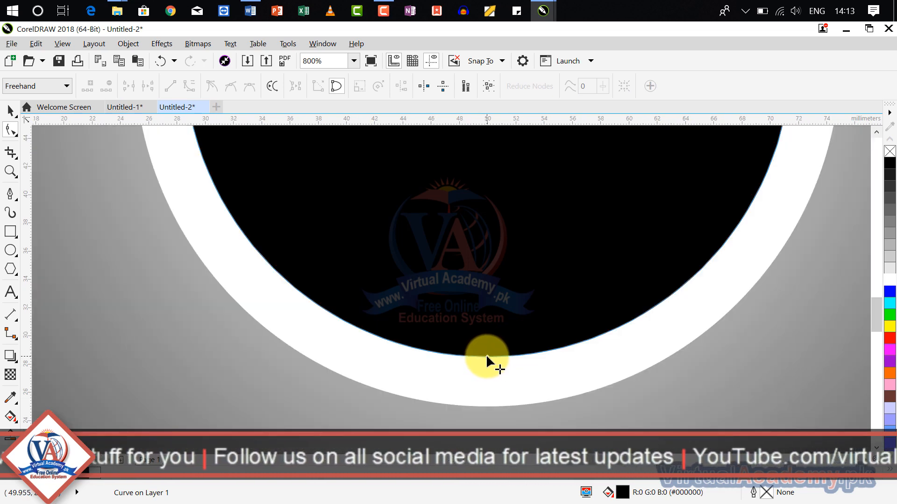
scroll(485, 376, "down", 4)
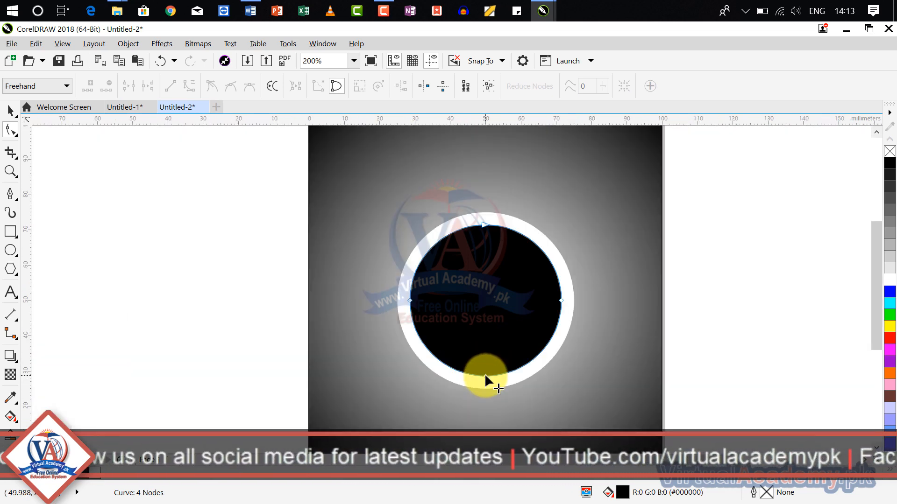
left_click_drag(485, 375, 486, 286)
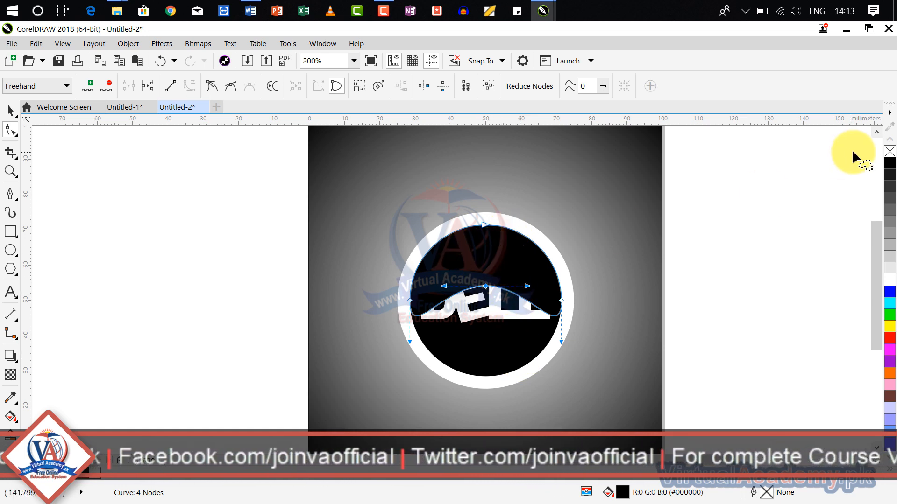
Fill the reshaped highlight curve with white and clear the selection
left_click(889, 282)
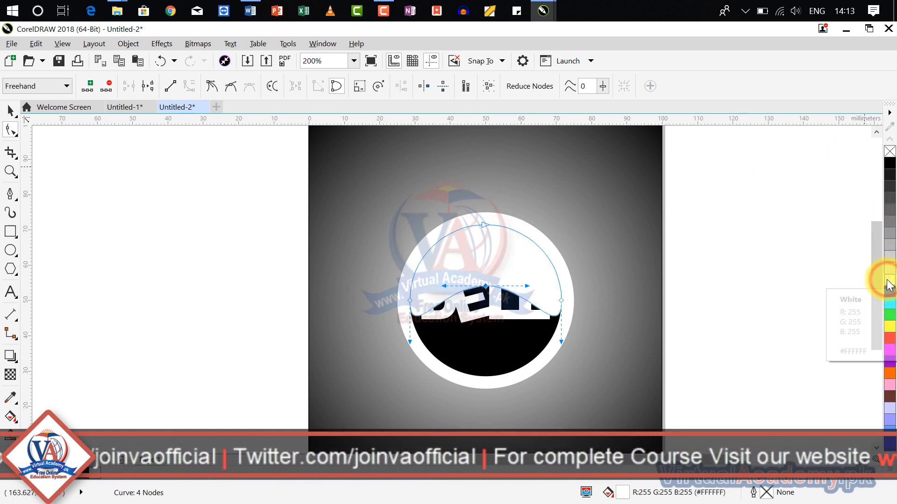
left_click(13, 113)
left_click(110, 200)
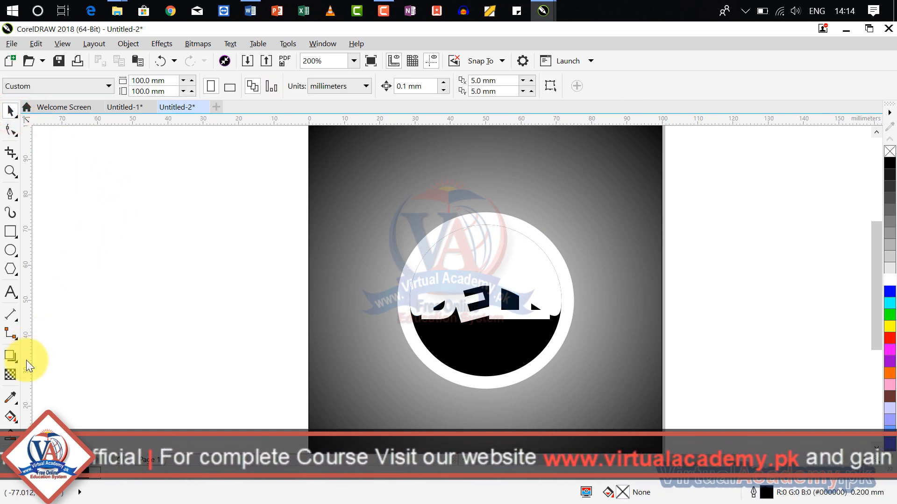
Try a diagonal fountain transparency across the gradient background square, from its upper-right area to its lower-left area, and undo it
left_click(13, 375)
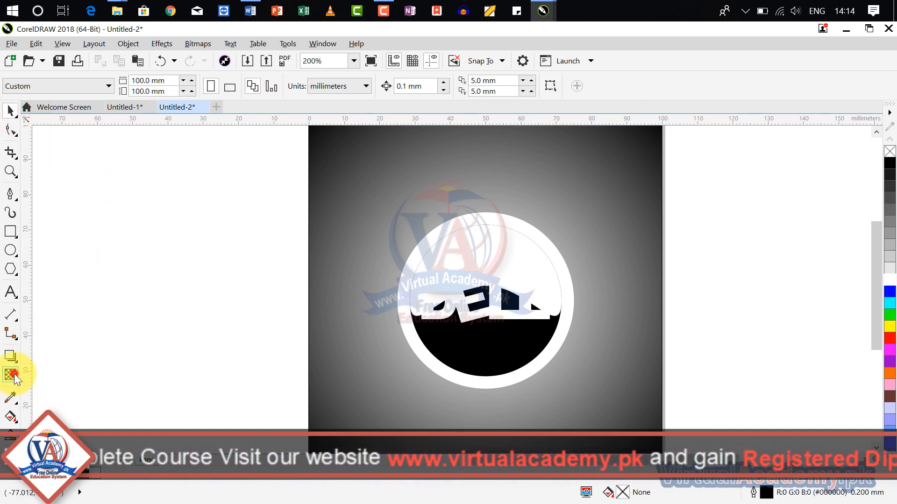
left_click(591, 184)
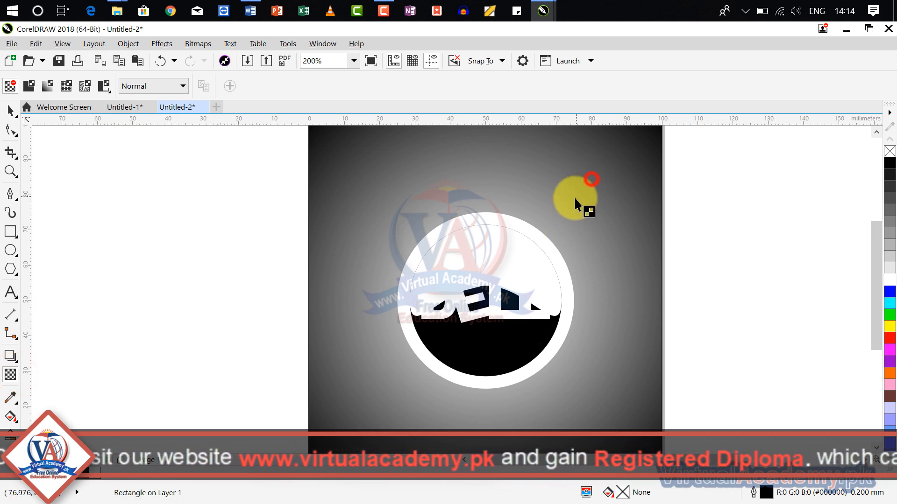
left_click_drag(614, 176, 348, 383)
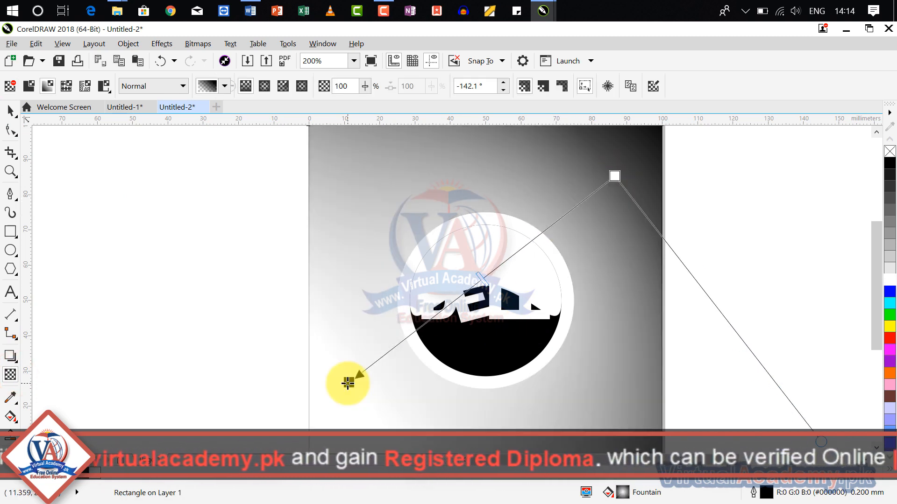
left_click(730, 243)
left_click(532, 229)
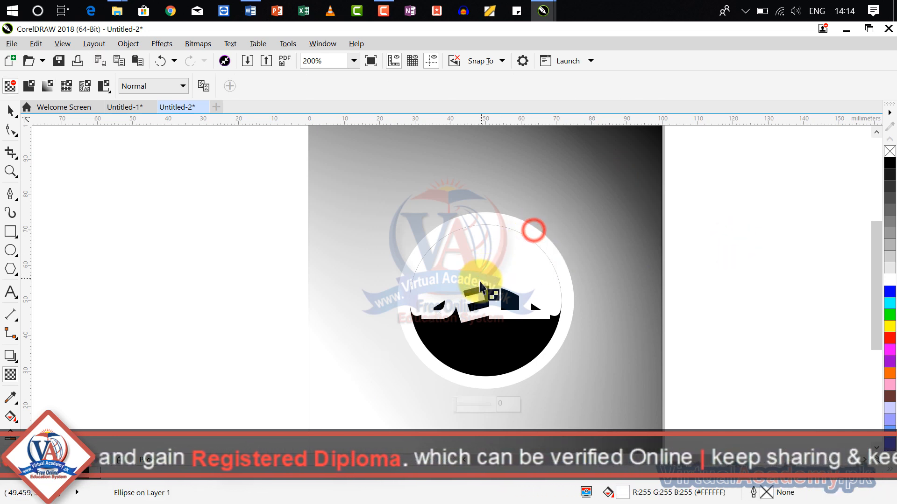
left_click(225, 262)
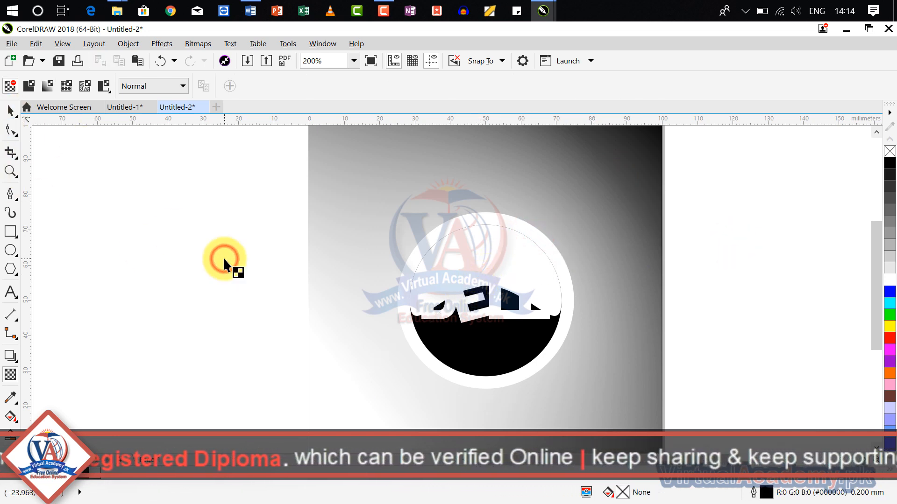
key("ctrl+z")
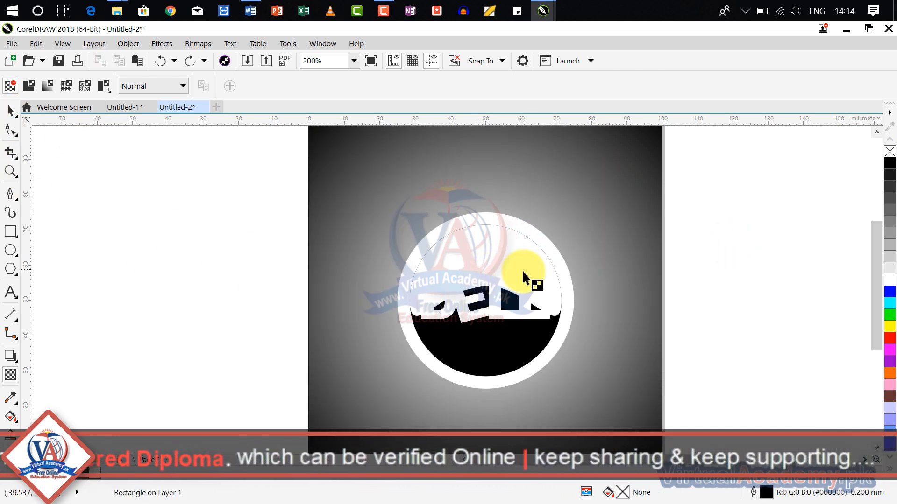
Select the white highlight curve covering the upper part of the DELL lettering
left_click(545, 239)
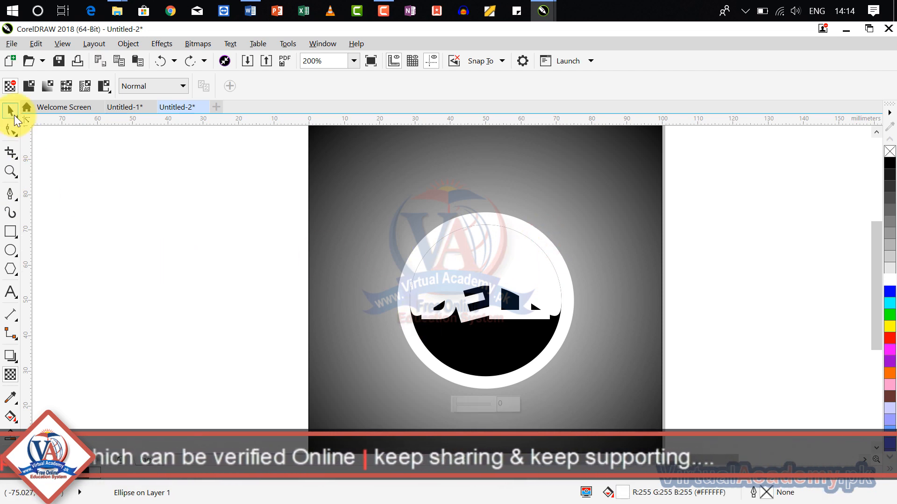
left_click(14, 116)
left_click(529, 280)
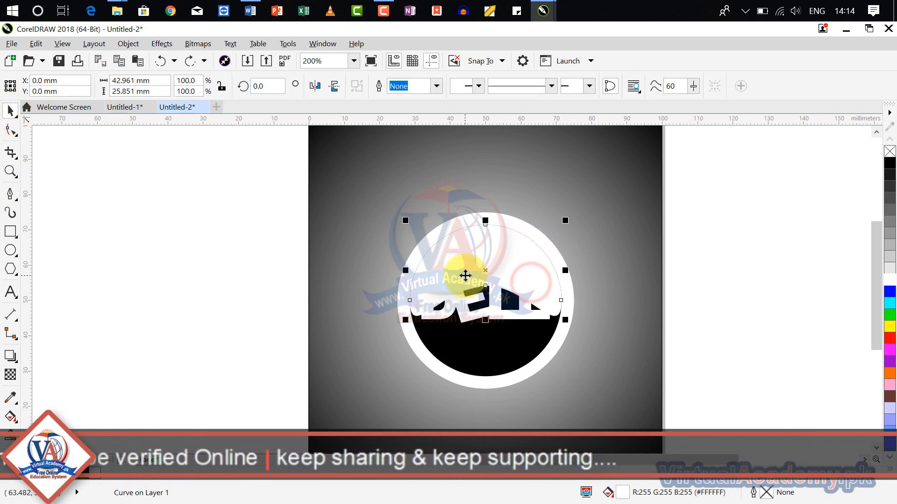